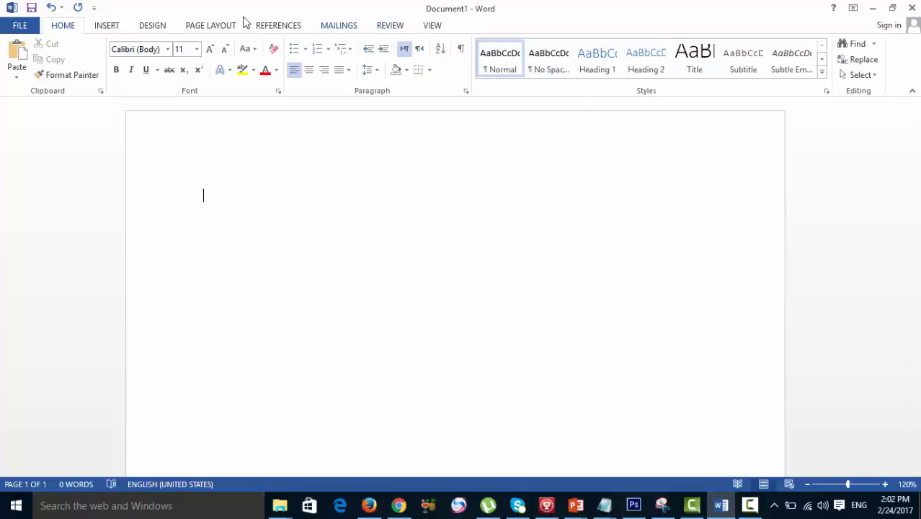
- Write the sentence "Sleek college of professional studie." at the start of the blank document
left_click(288, 29)
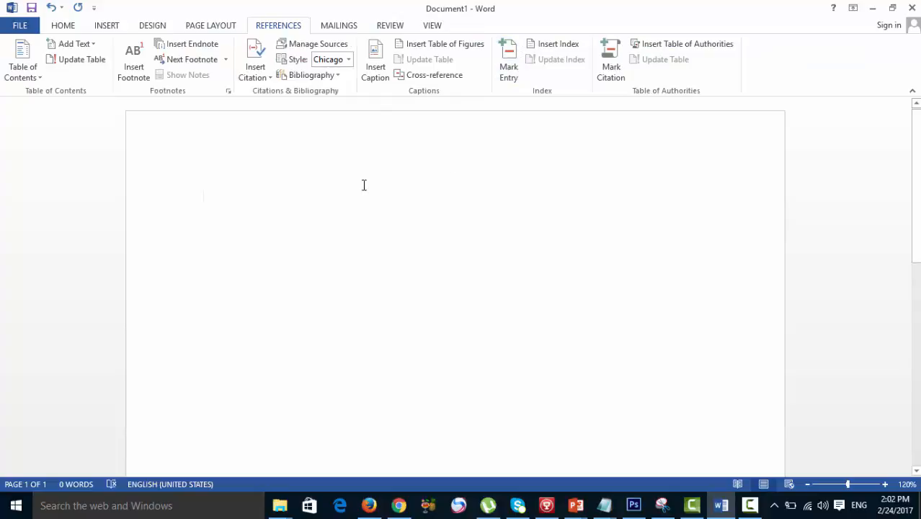
type("sleek college")
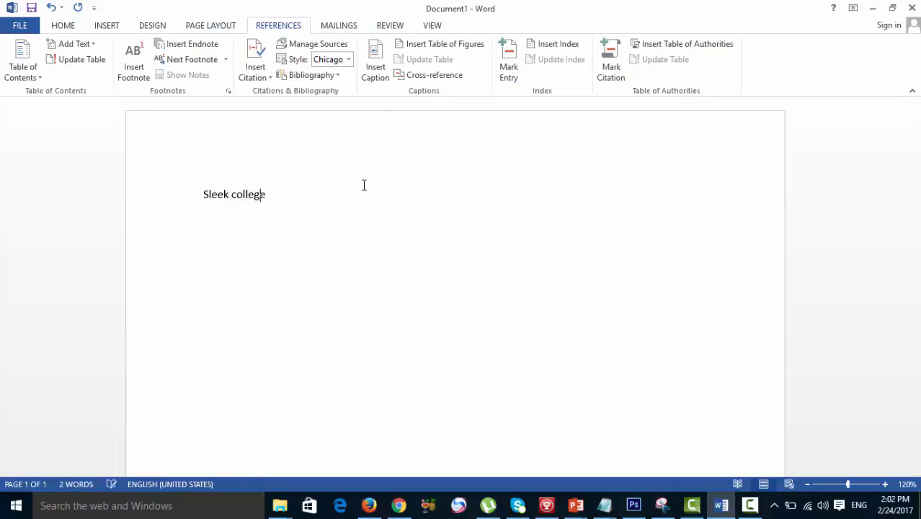
type(" of profession")
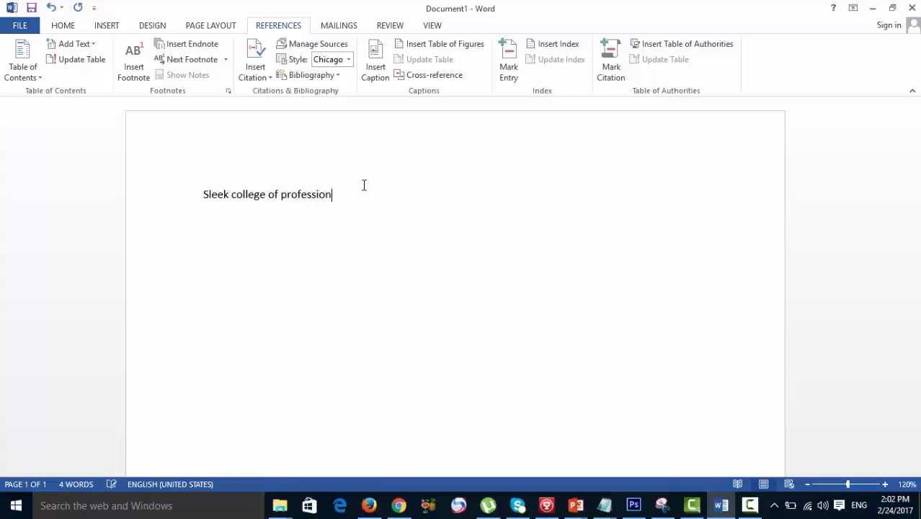
type("al studie.")
- Copy the whole sentence, then correct its last word in the document to "studies"
key("ctrl+a")
key("ctrl+c")
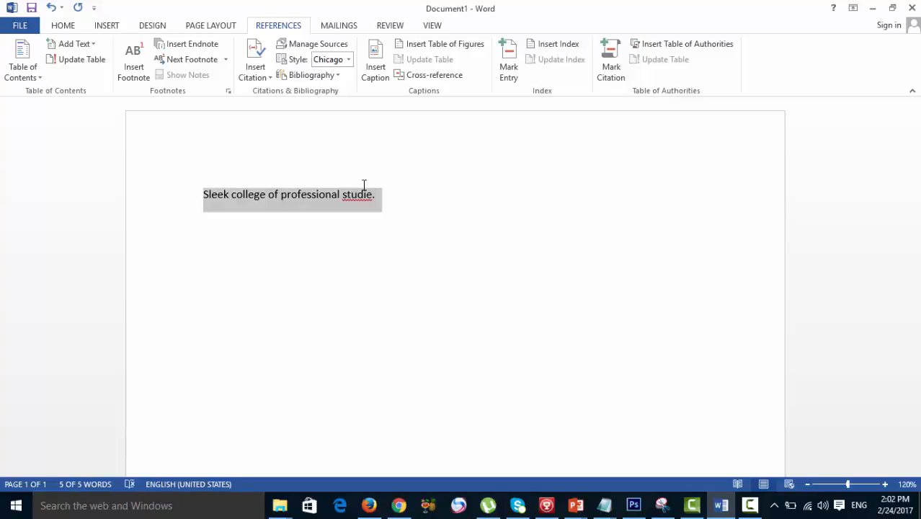
key("Right")
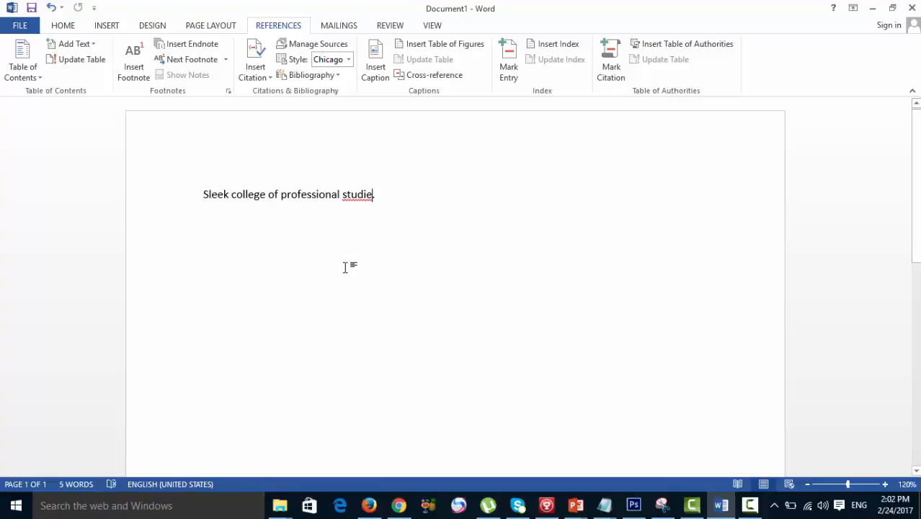
key("Left")
type("s")
key("Right")
- Paste the copied sentence repeatedly after the first one to build five lines of text
key("ctrl+v")
key("ctrl+v")
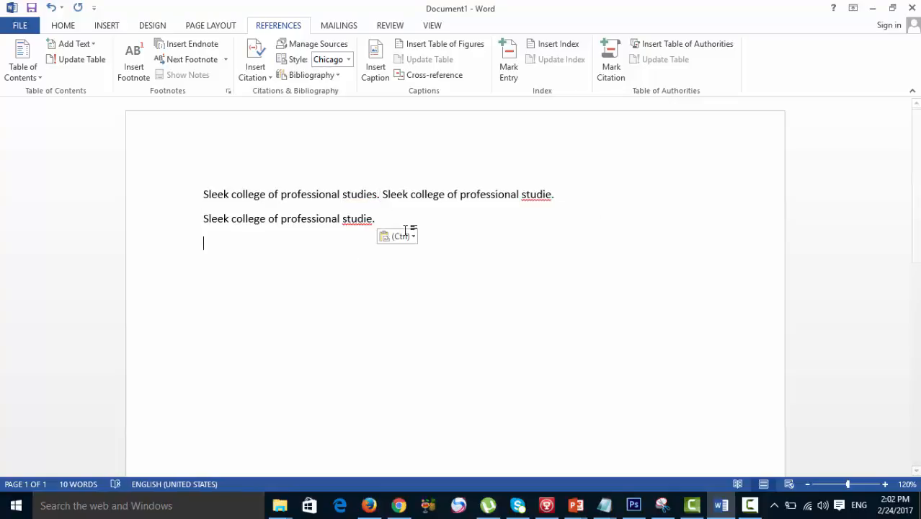
key("ctrl+v")
key("ctrl+v")
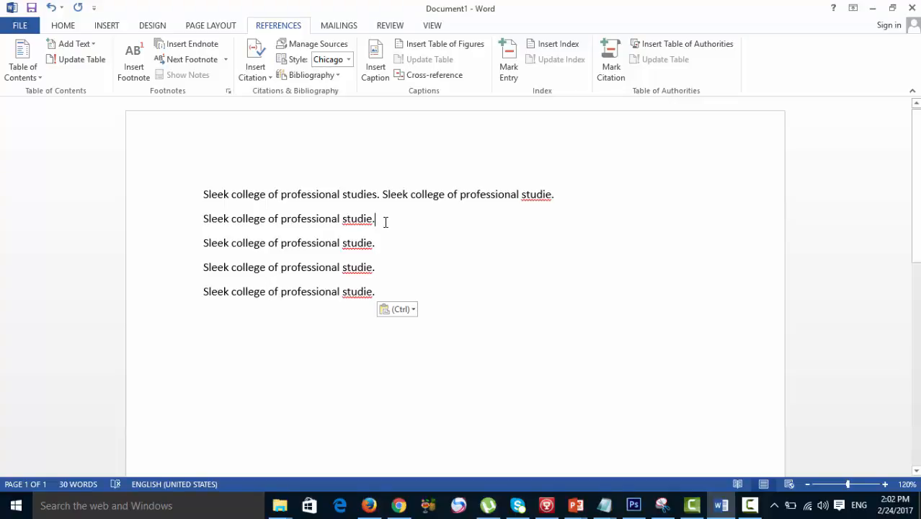
- Paste the copied sentence at the end of each of the second to fifth text lines
key("ctrl+v")
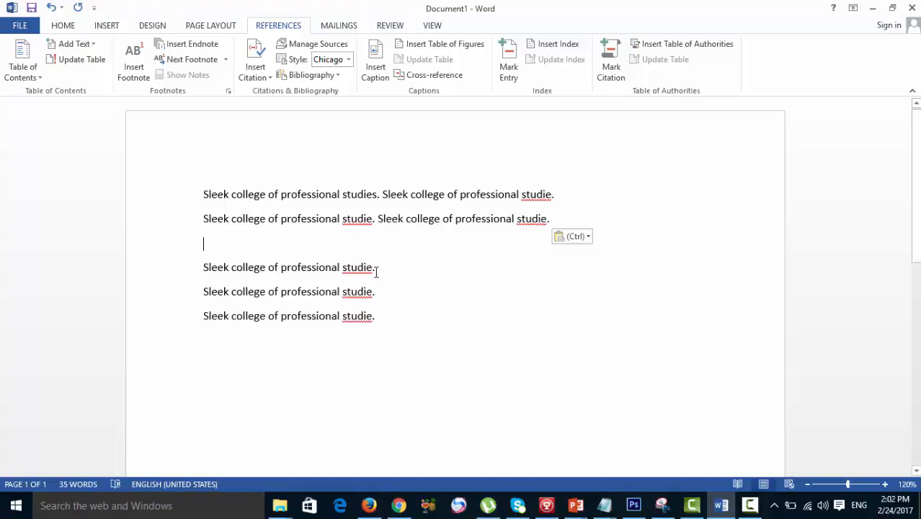
left_click(375, 268)
key("ctrl+v")
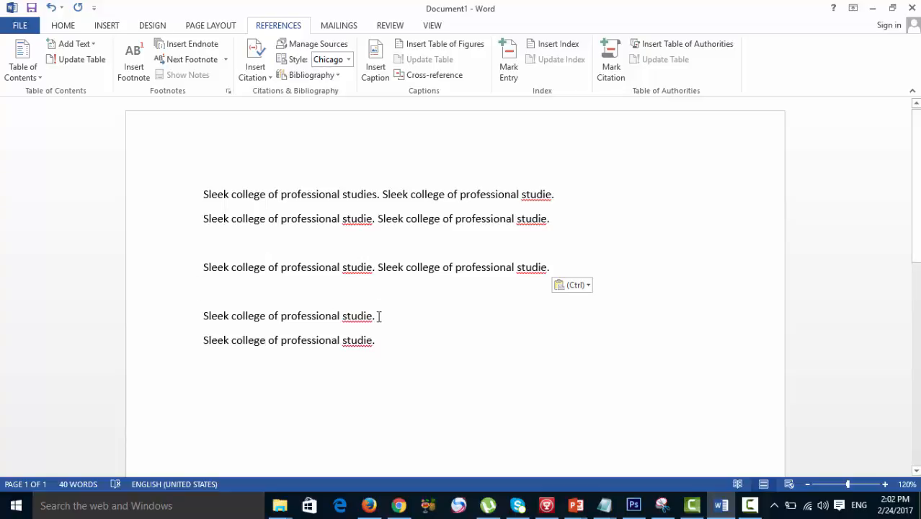
key("ctrl+v")
left_click(376, 363)
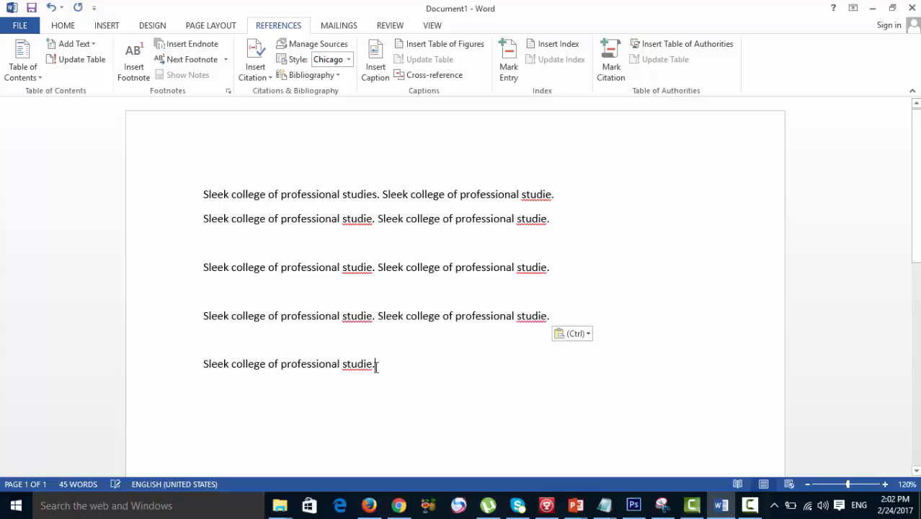
key("ctrl+v")
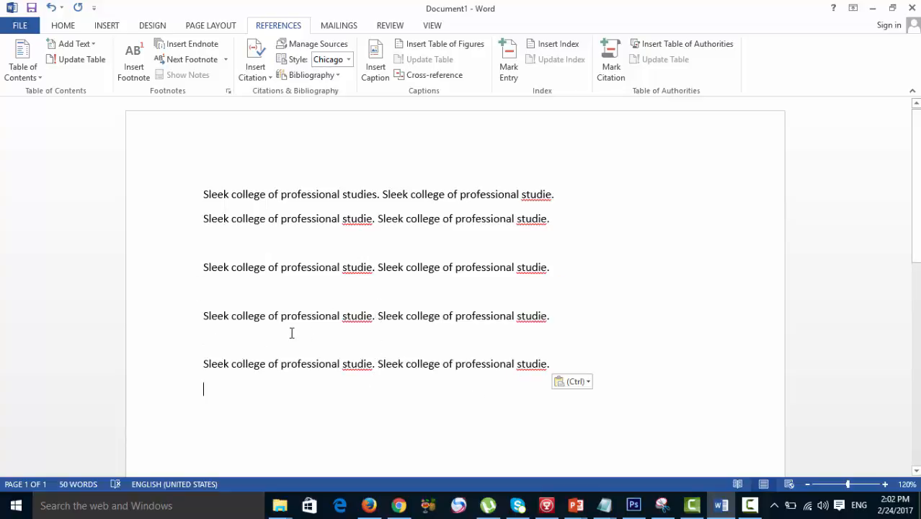
- Copy all the text and paste it repeatedly at the end until the document fills six pages
key("ctrl+a")
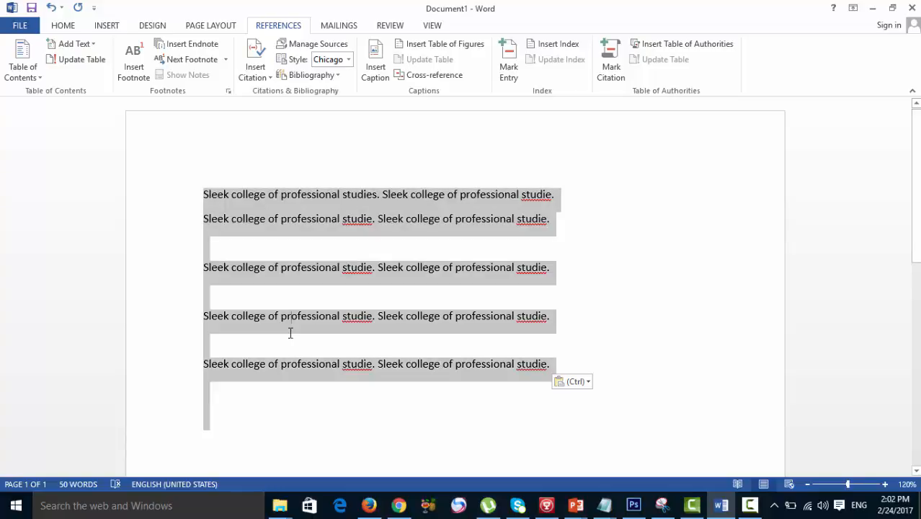
scroll(281, 344, "down", 2)
left_click(223, 355)
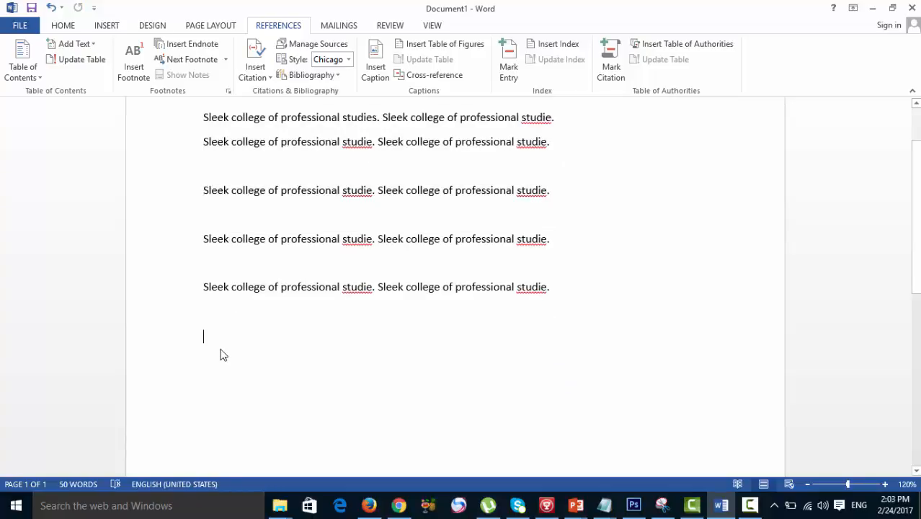
key("ctrl+v")
key("ctrl+v")
key("ctrl+v")
key("ctrl+v")
key("ctrl+v")
key("ctrl+v")
key("ctrl+v")
key("ctrl+v")
key("ctrl+v")
key("ctrl+v")
key("ctrl+v")
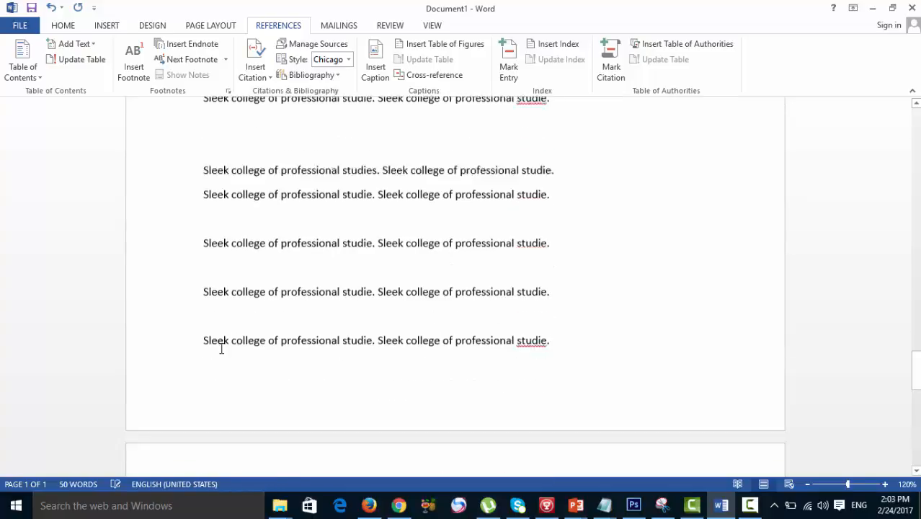
key("ctrl+v")
key("ctrl+v")
key("ctrl+v")
key("ctrl+v")
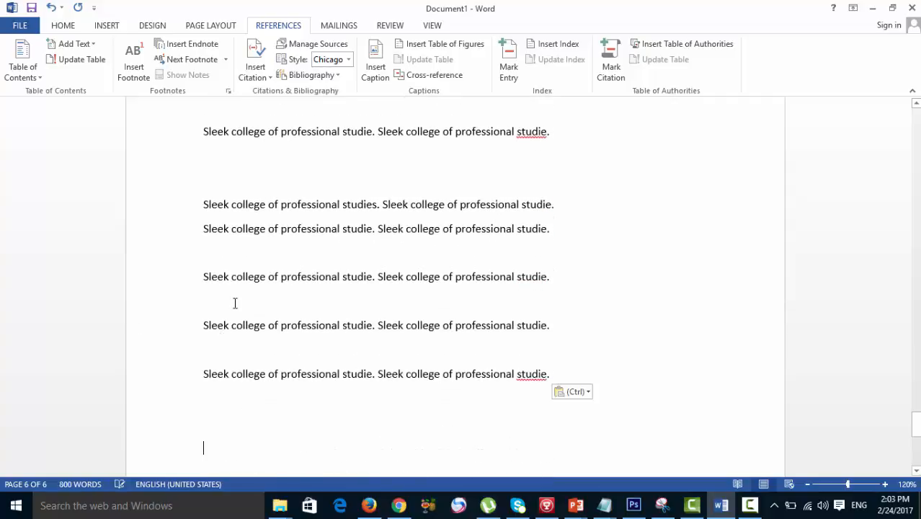
- Mark "studies." in the first line of page 1 as a main index entry for the current page
scroll(274, 392, "up", 5)
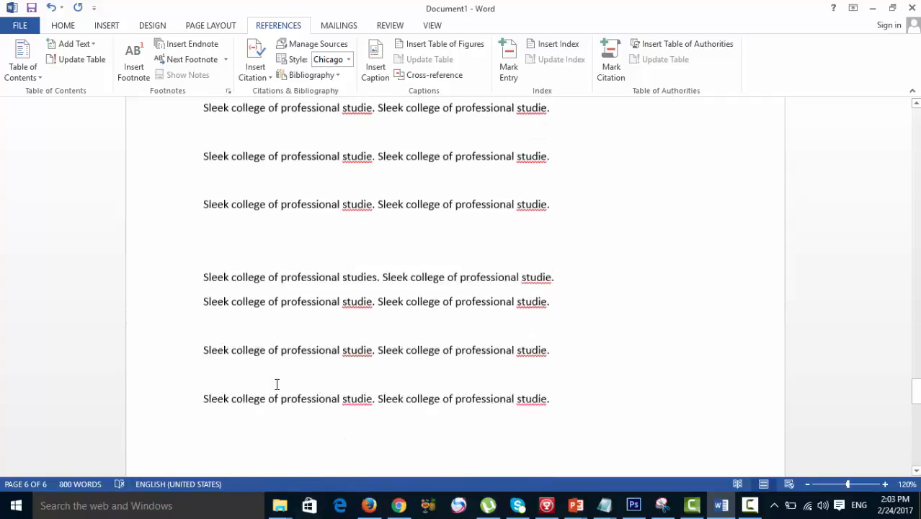
scroll(297, 347, "up", 3)
scroll(300, 353, "down", 4)
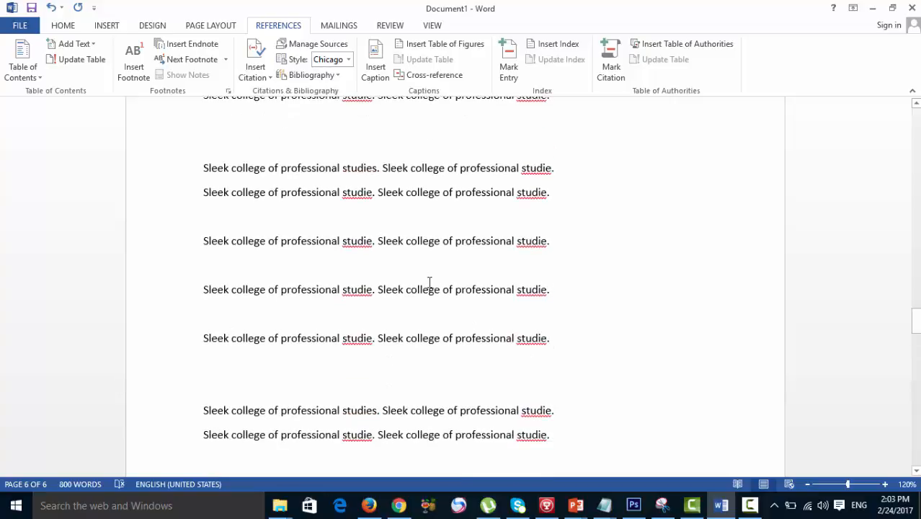
scroll(373, 258, "up", 10)
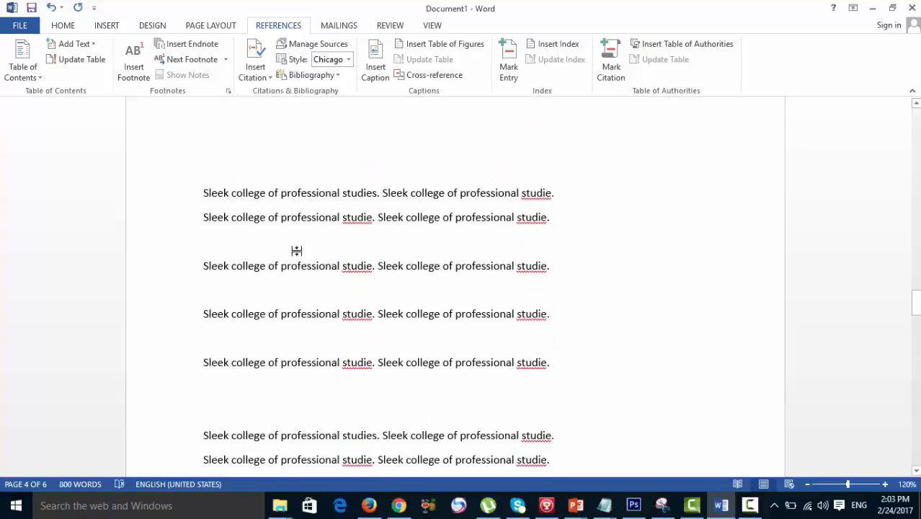
scroll(307, 249, "up", 10)
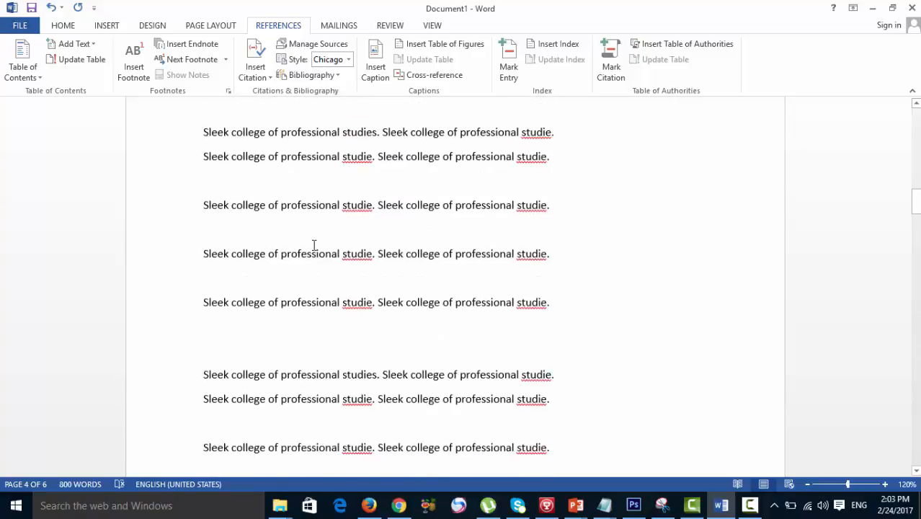
scroll(314, 246, "up", 4)
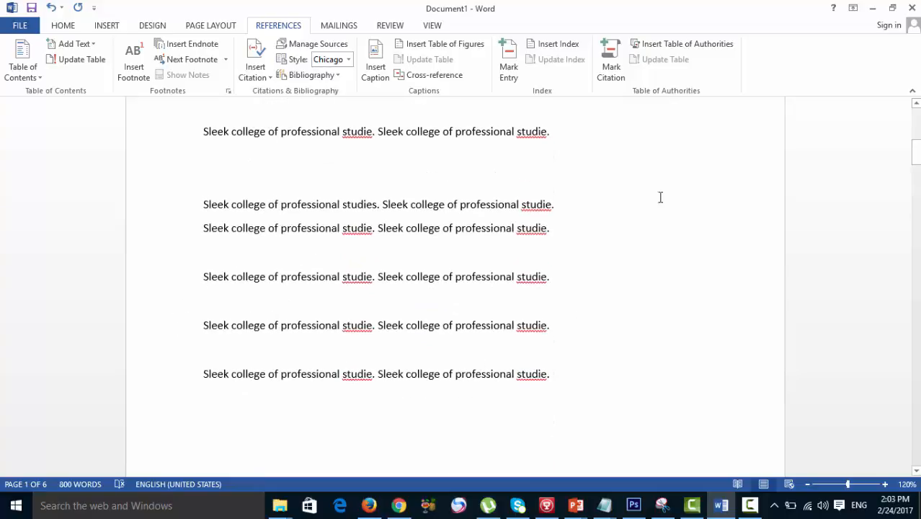
scroll(240, 278, "up", 5)
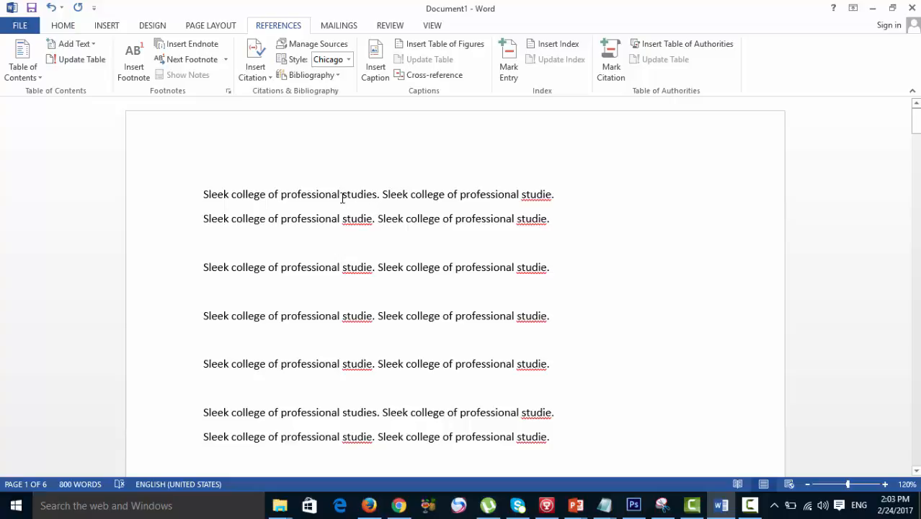
left_click_drag(342, 196, 380, 199)
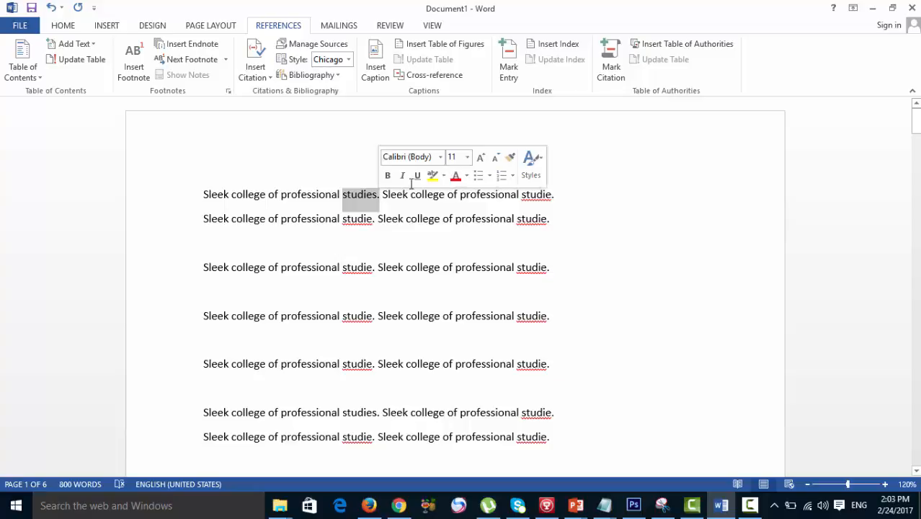
left_click(505, 59)
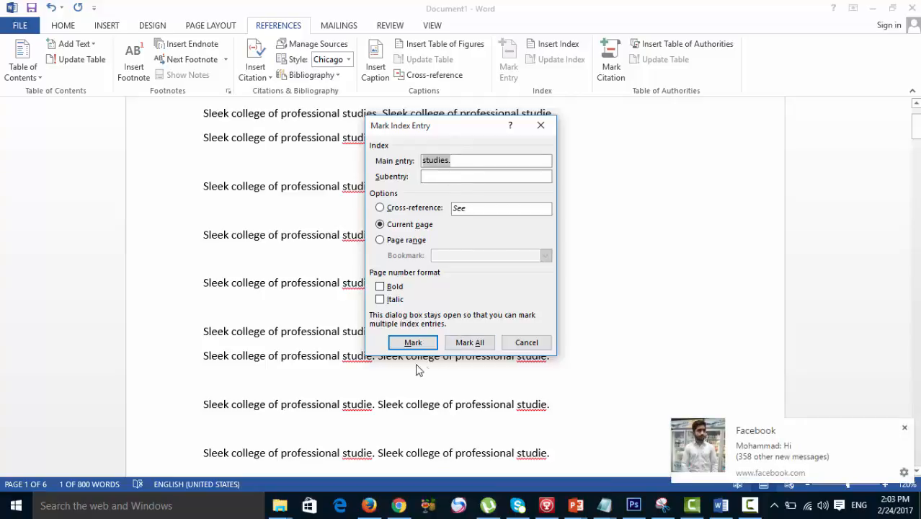
left_click(411, 342)
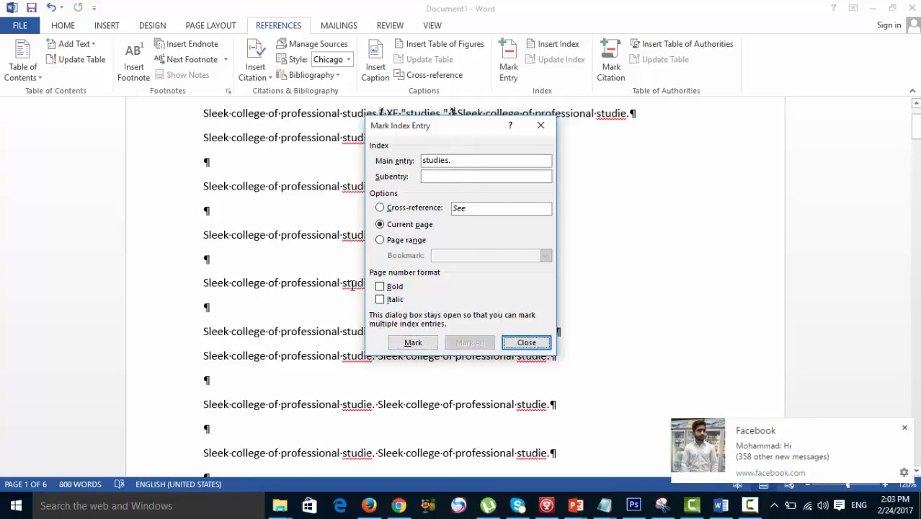
left_click(524, 342)
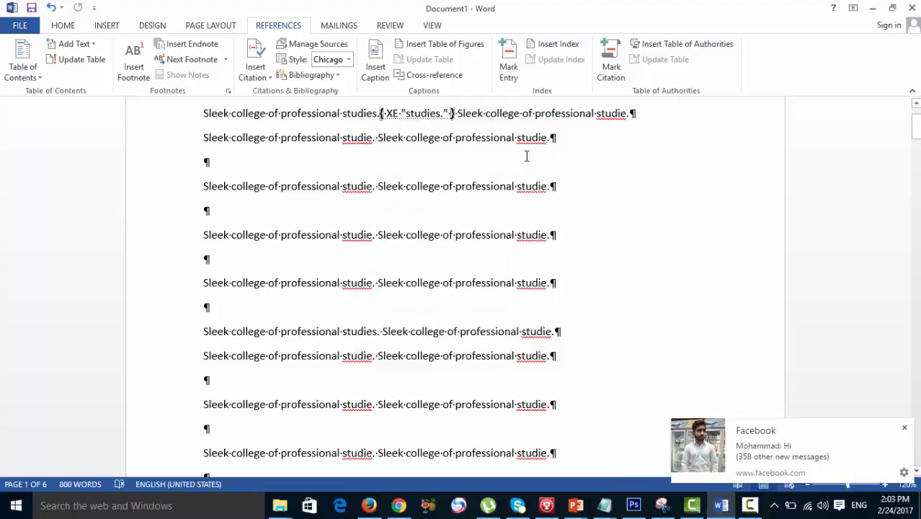
left_click(62, 28)
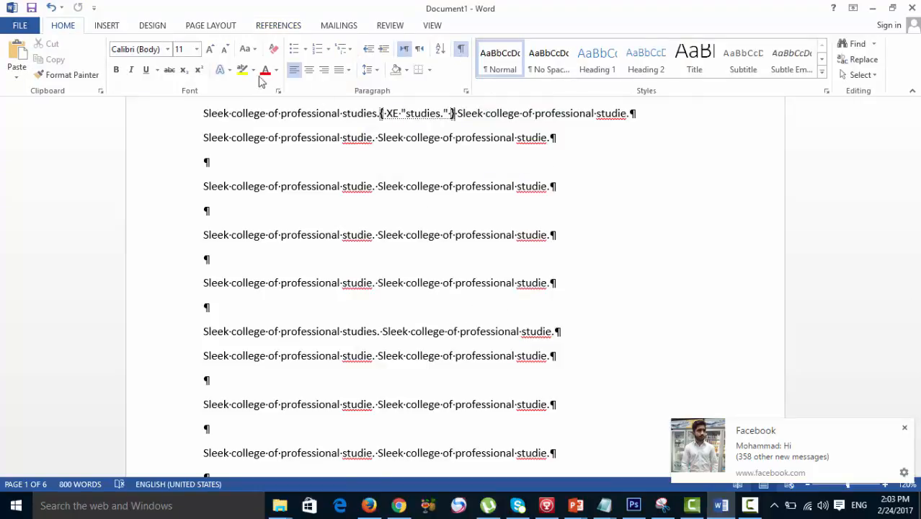
left_click(274, 29)
scroll(323, 245, "up", 2)
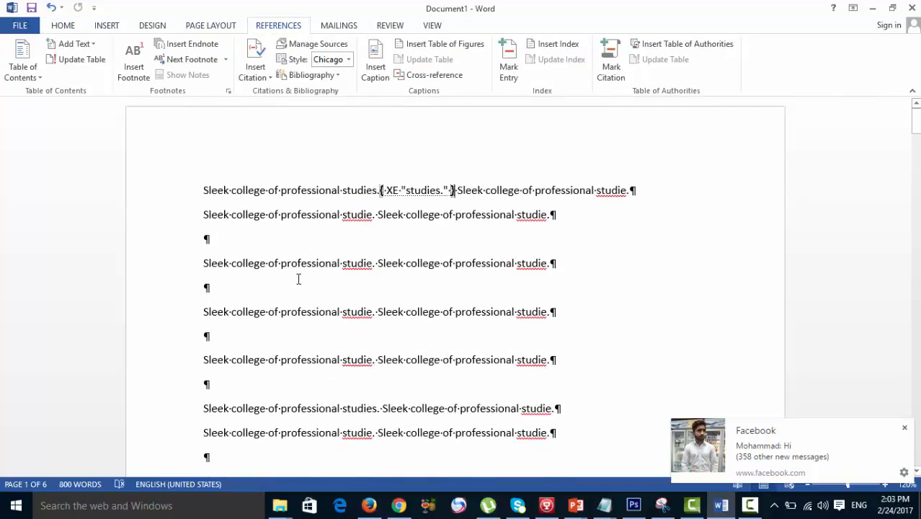
- Mark "Sleek college" in the first line of page 2 as an index entry with a bold and italic page number
scroll(298, 277, "down", 20)
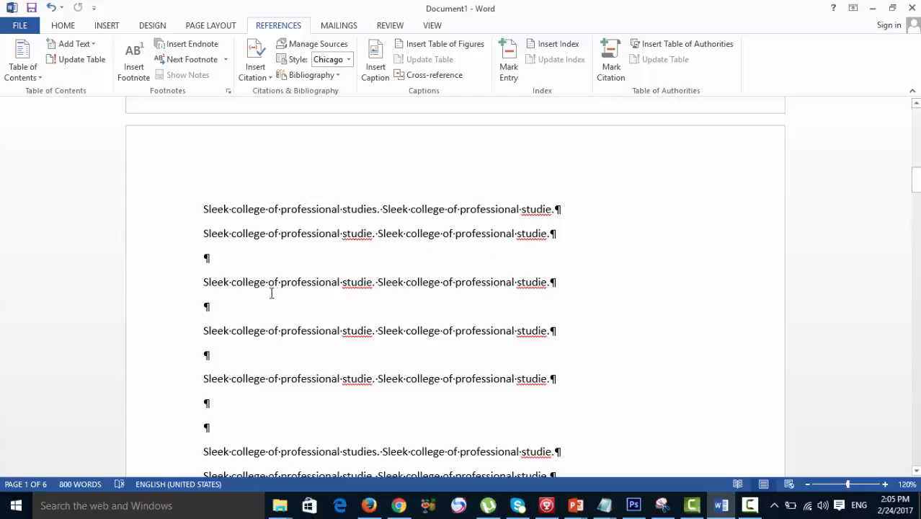
scroll(301, 283, "up", 5)
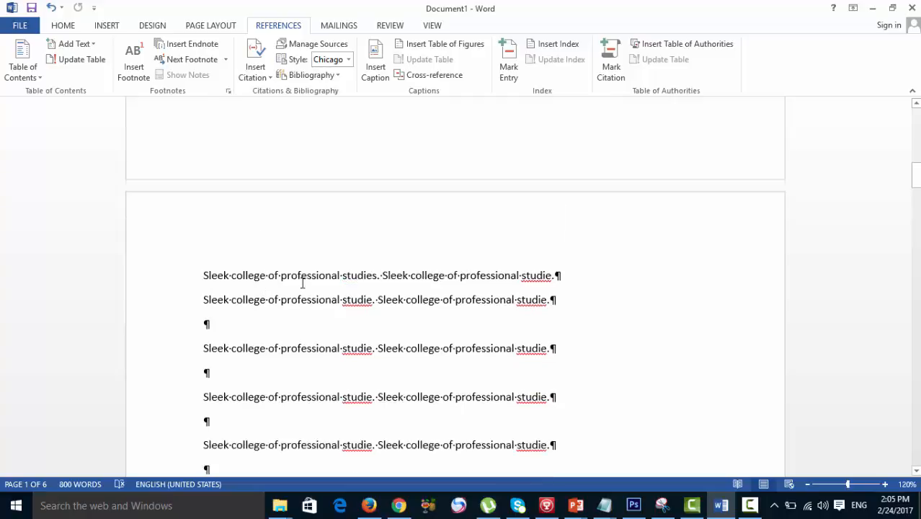
scroll(341, 270, "down", 4)
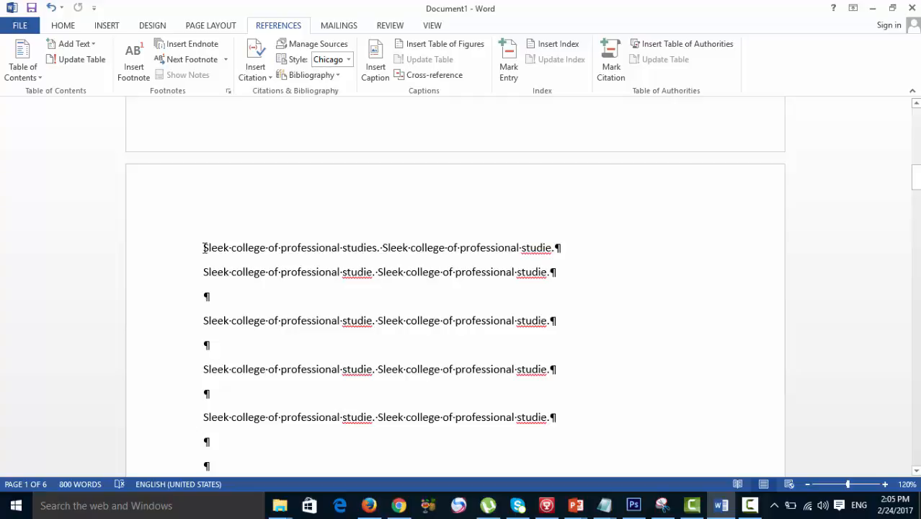
left_click_drag(204, 248, 263, 244)
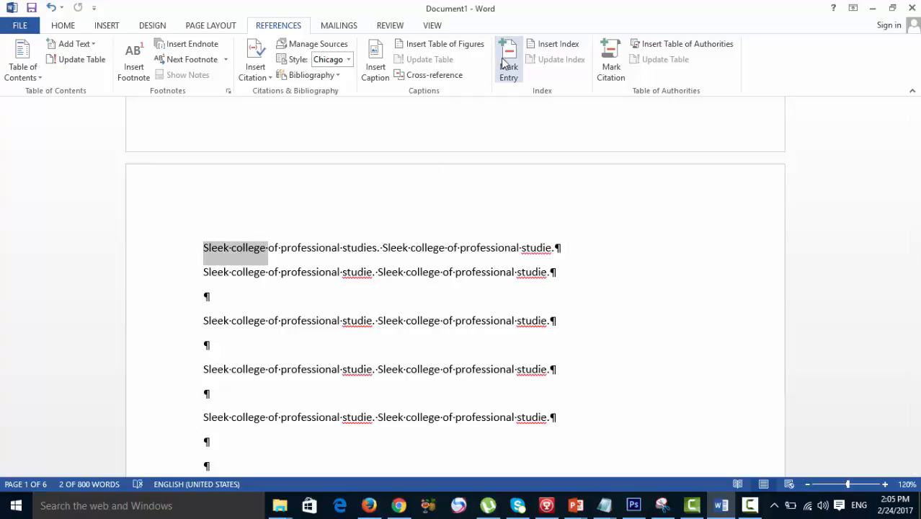
left_click(504, 63)
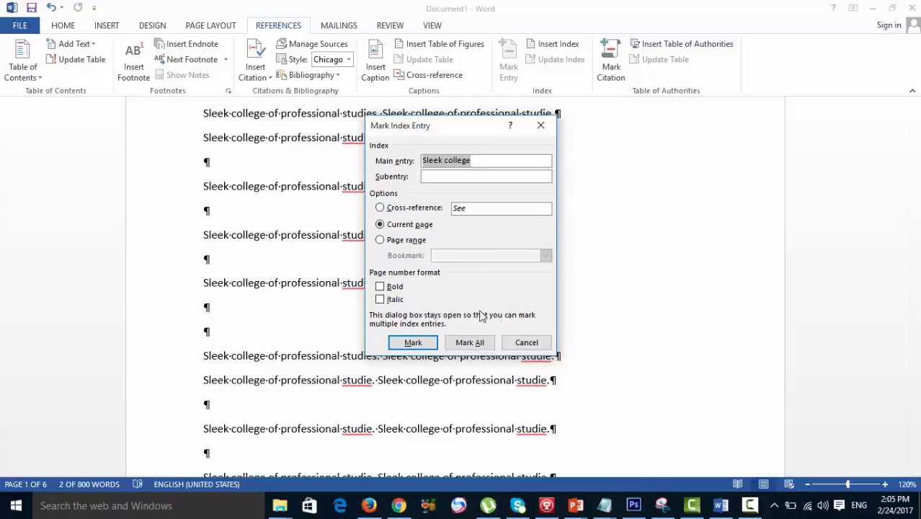
left_click(380, 286)
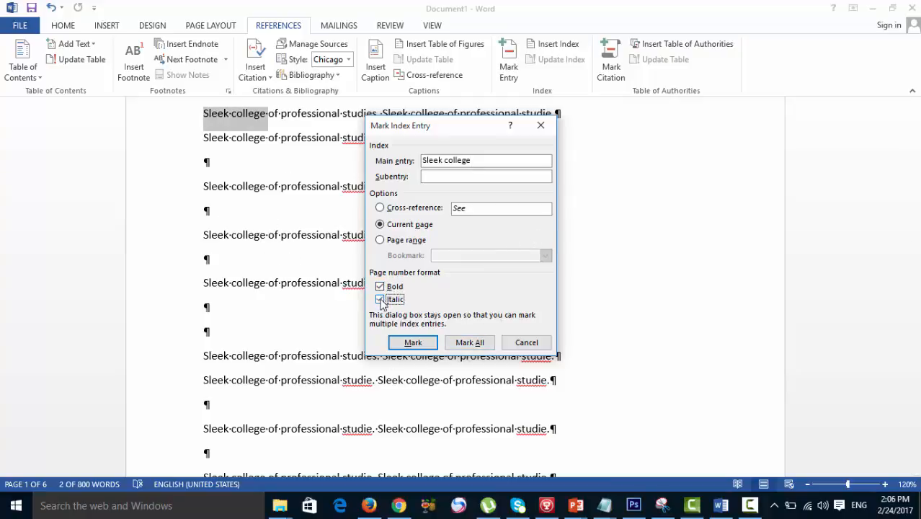
left_click(379, 299)
left_click(401, 345)
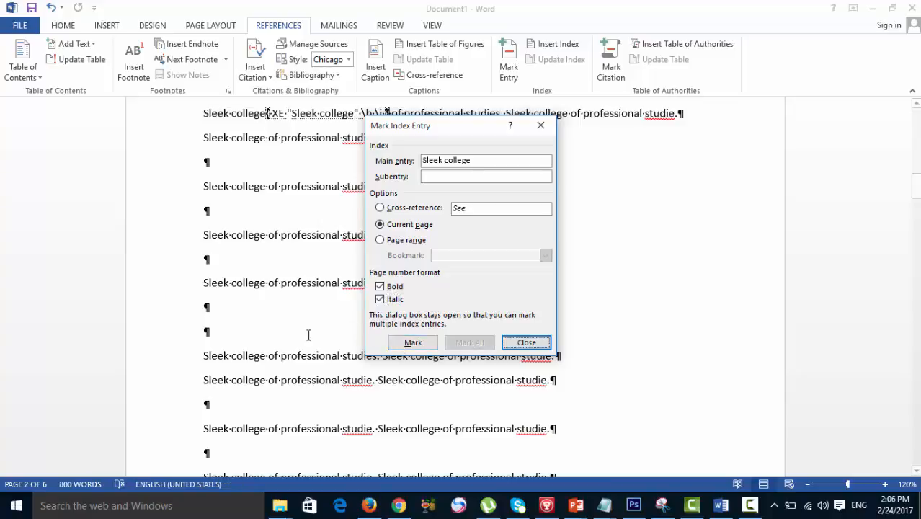
left_click(504, 343)
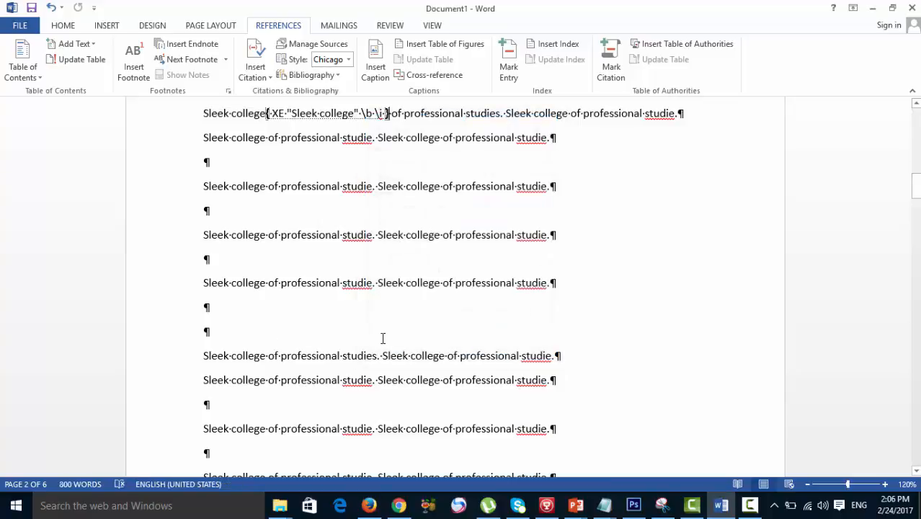
- Mark "professional studie" in the first text line of page 3 as an index entry with a bold and italic page number
scroll(382, 335, "down", 10)
scroll(378, 343, "down", 2)
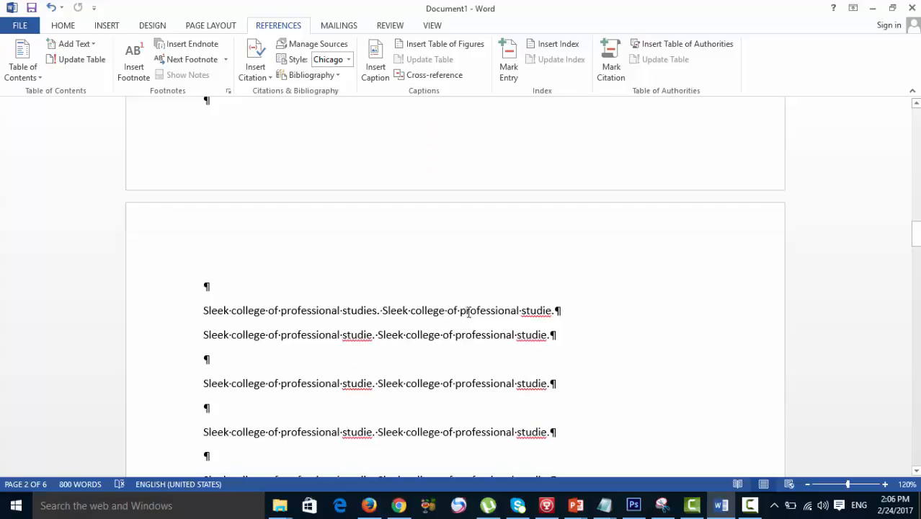
left_click_drag(461, 311, 551, 311)
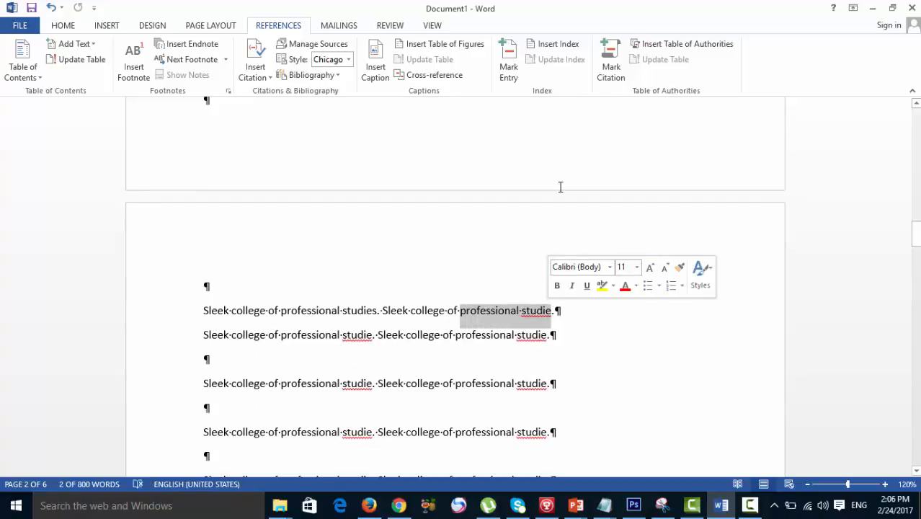
left_click(509, 58)
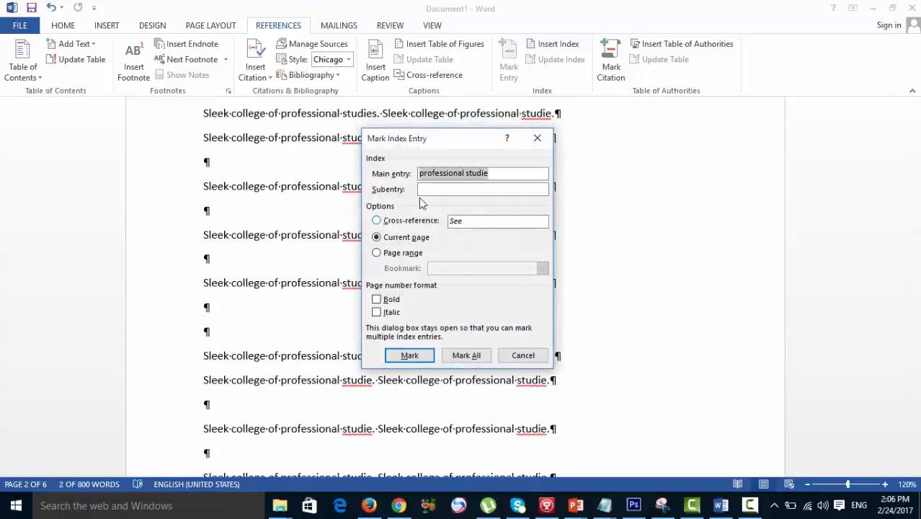
left_click(391, 299)
left_click(391, 311)
left_click(409, 355)
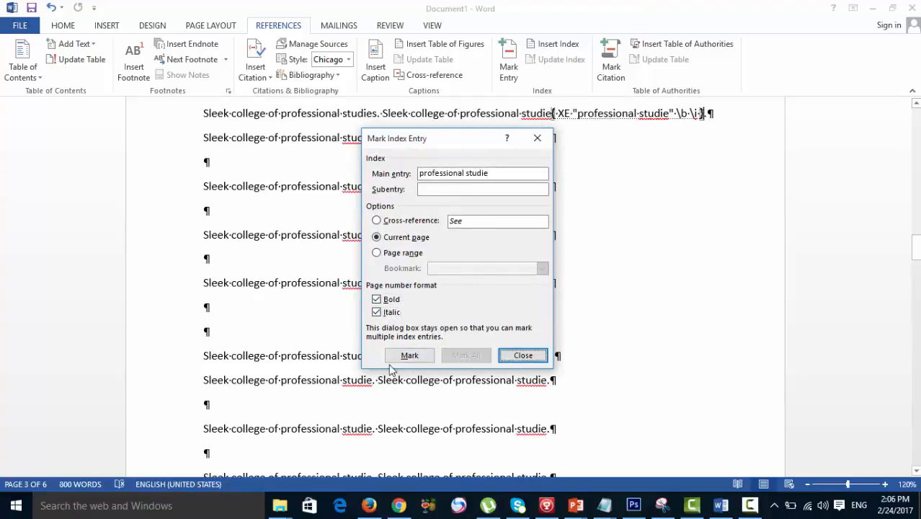
left_click(523, 355)
- Enter "Gc university faisalabad" on the empty line below the third text line of page 4
scroll(416, 369, "up", 4)
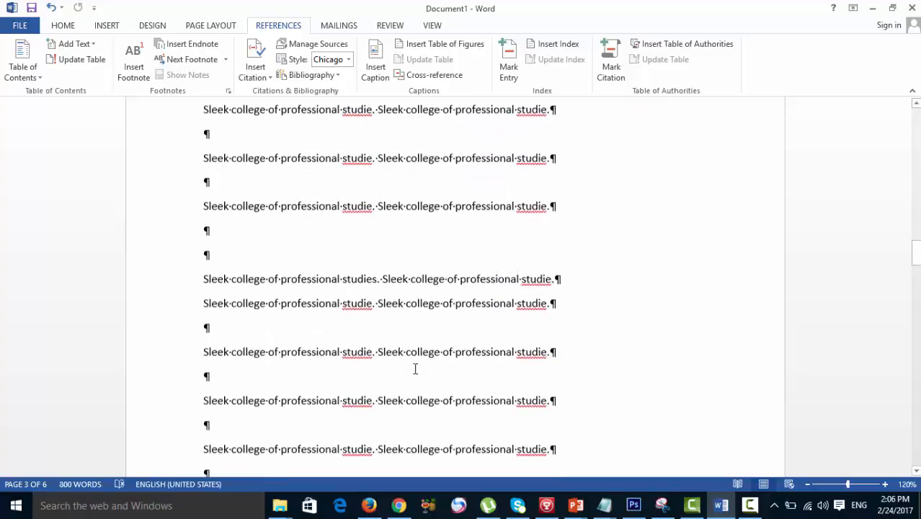
scroll(415, 369, "down", 8)
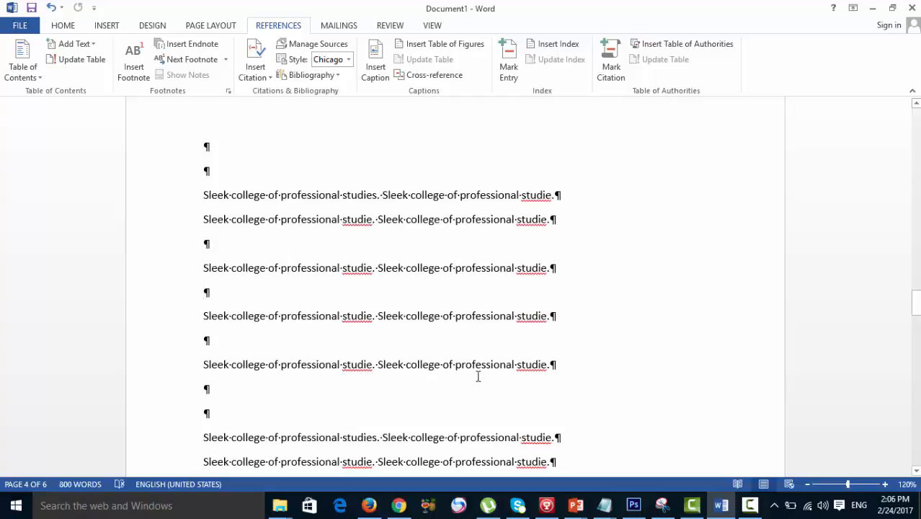
type("Gc ur")
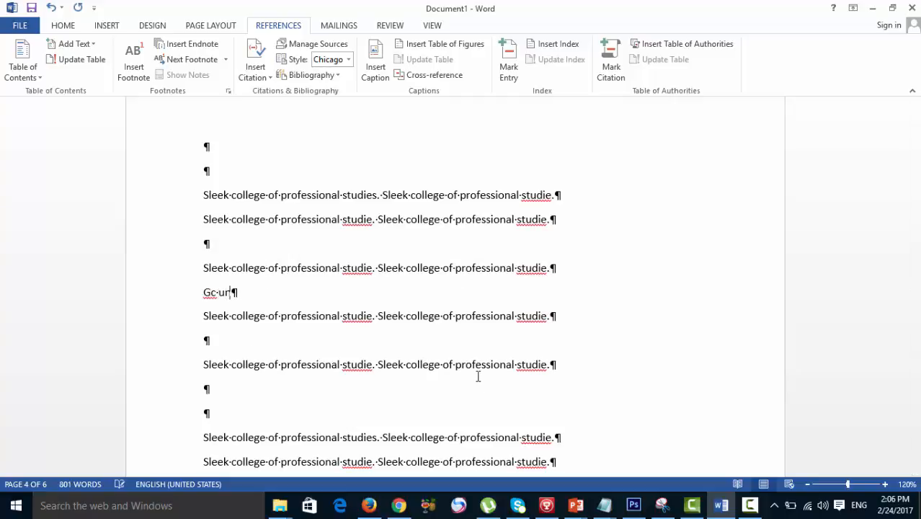
key("BackSpace")
type("niversity faisalabad")
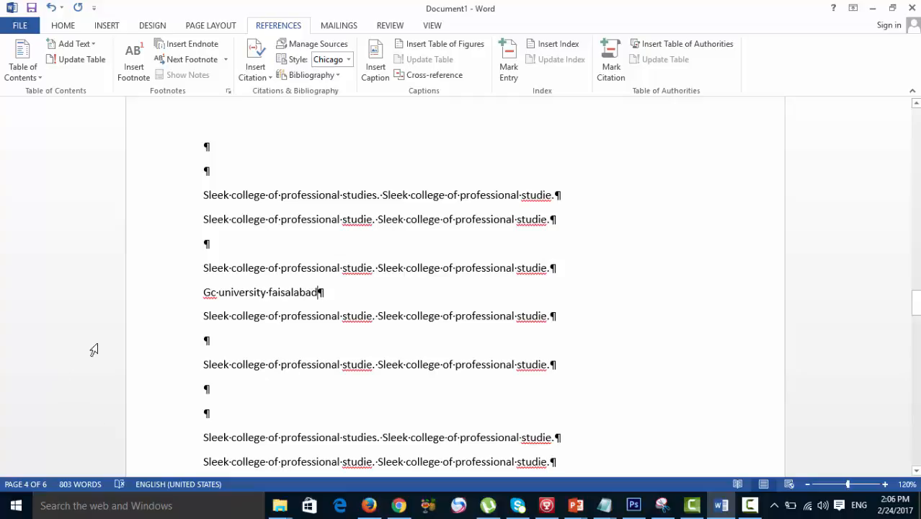
- Mark the line "Gc university faisalabad" as a main index entry for the current page, without bold or italic page number formatting
left_click_drag(203, 291, 323, 292)
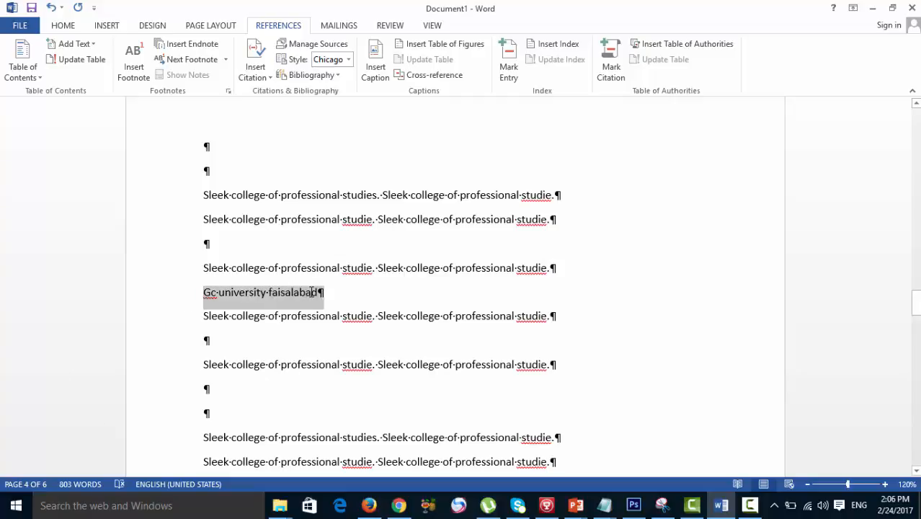
left_click(509, 65)
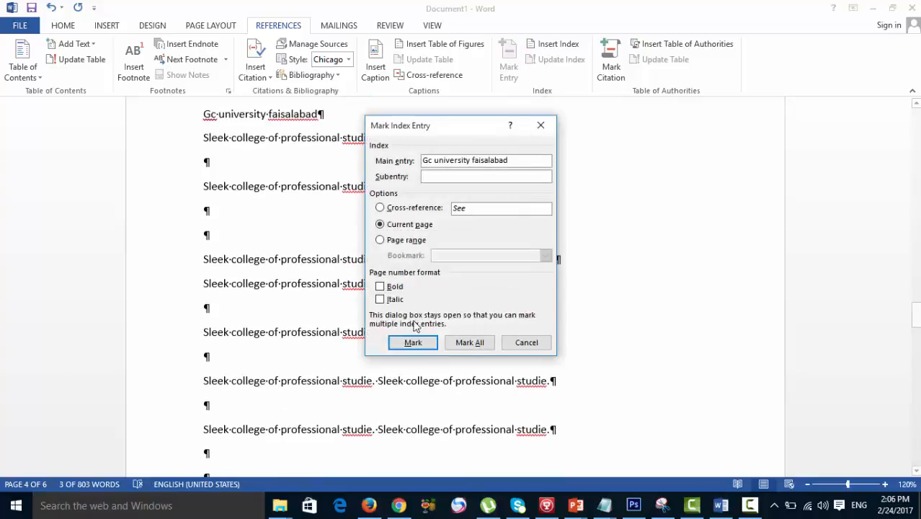
left_click(412, 342)
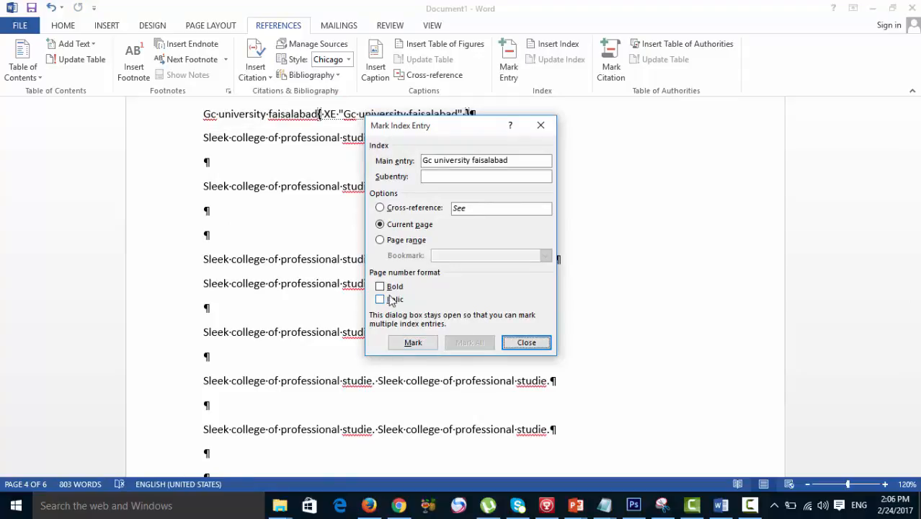
left_click(509, 346)
- Enter "Agriculture university of faisalabad" on the second empty line below the first text line of page 5
scroll(333, 368, "down", 6)
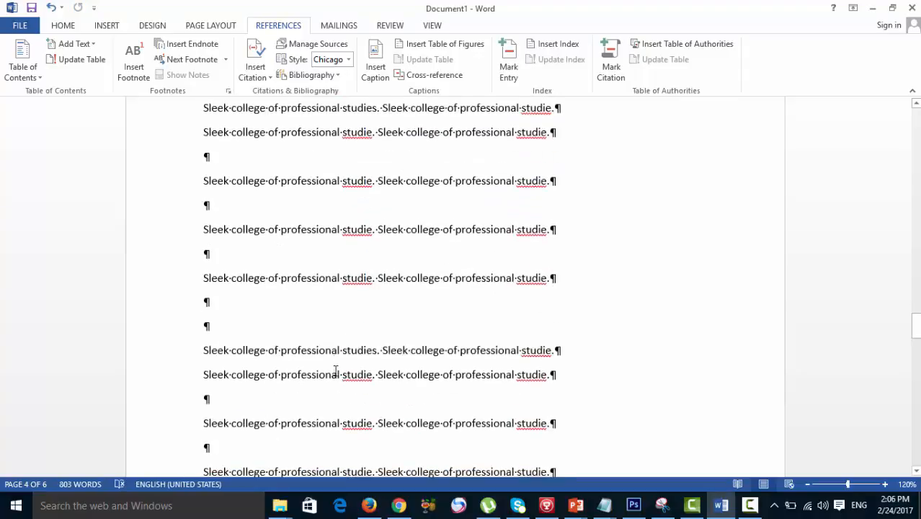
scroll(332, 372, "down", 10)
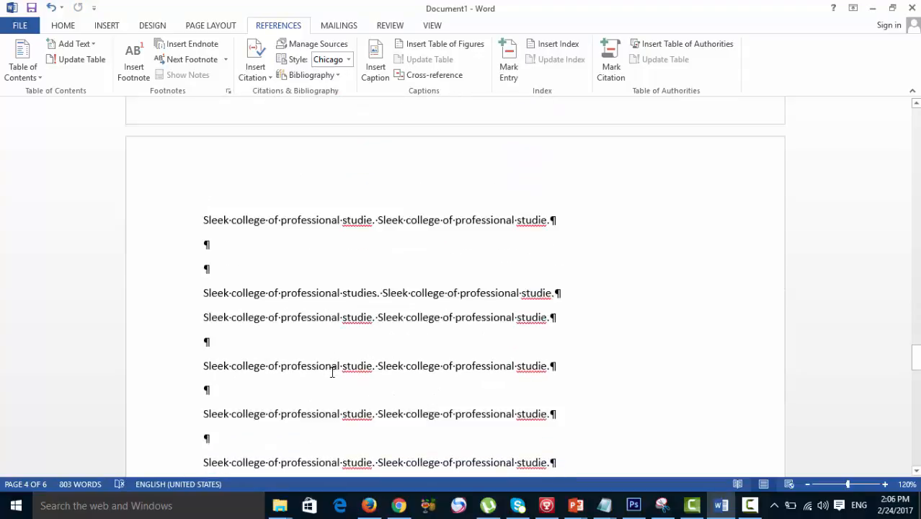
left_click(325, 229)
type("agric")
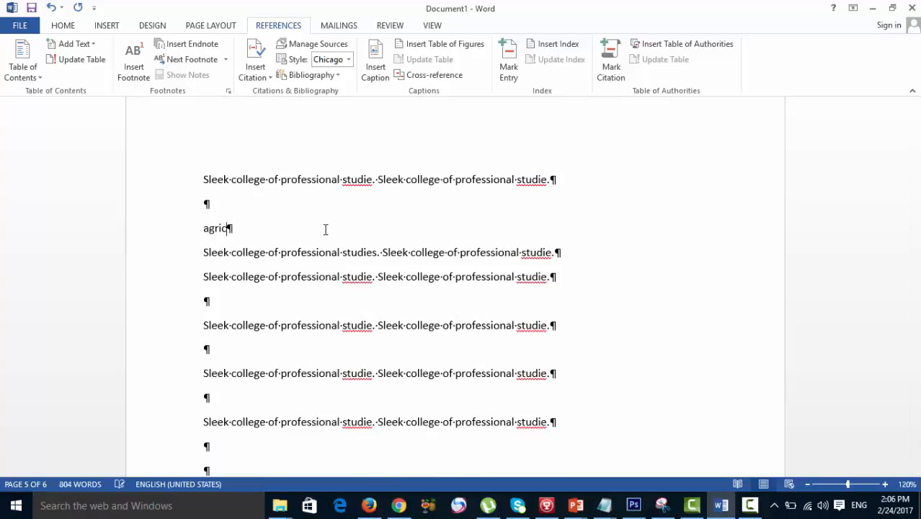
type("ulture u")
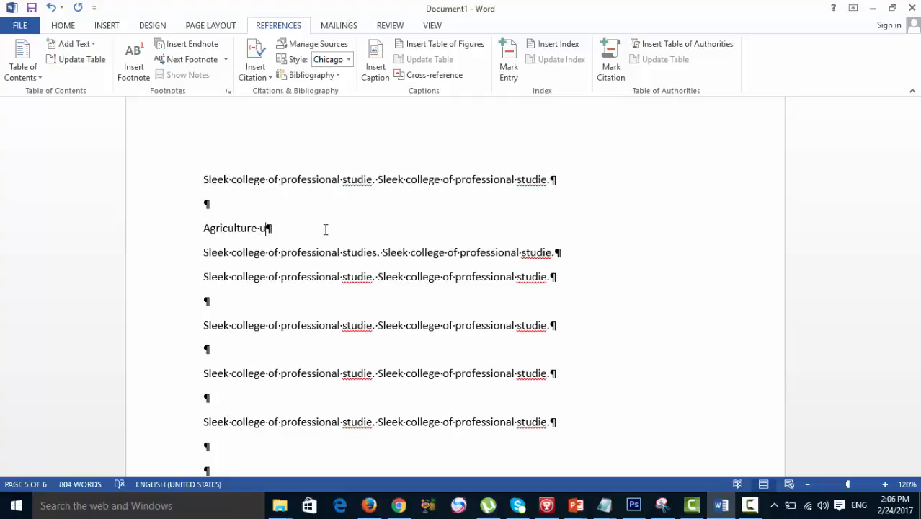
type("niversity of faisalabad")
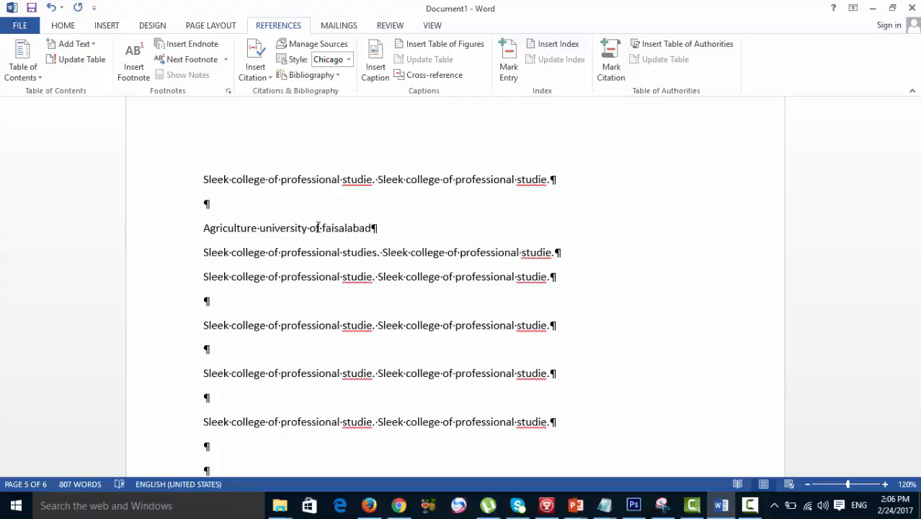
- Mark the line "Agriculture university of faisalabad" as an index entry with a bold and italic page number
triple_click(205, 229)
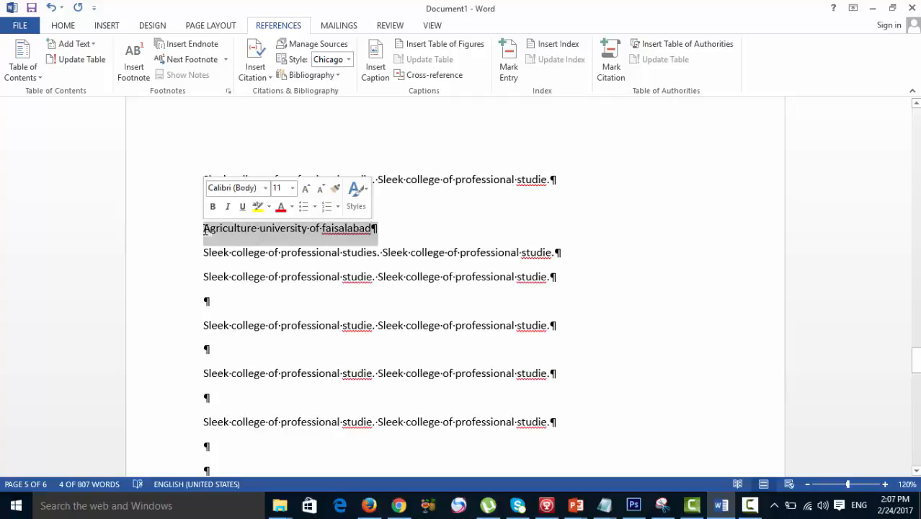
left_click(508, 65)
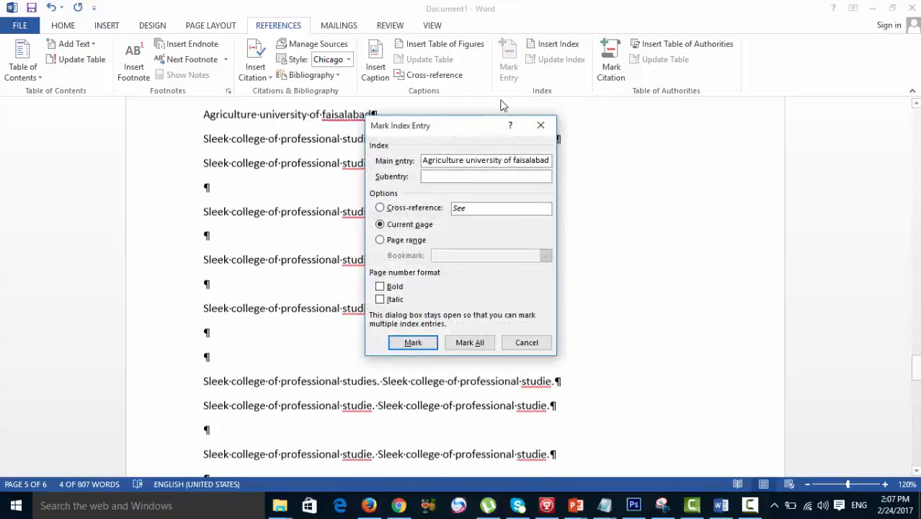
left_click(393, 286)
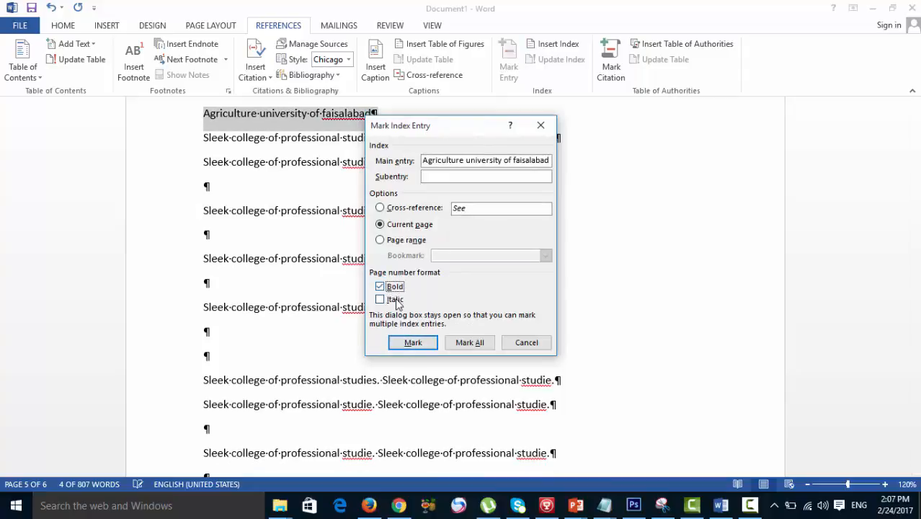
left_click(394, 299)
left_click(412, 343)
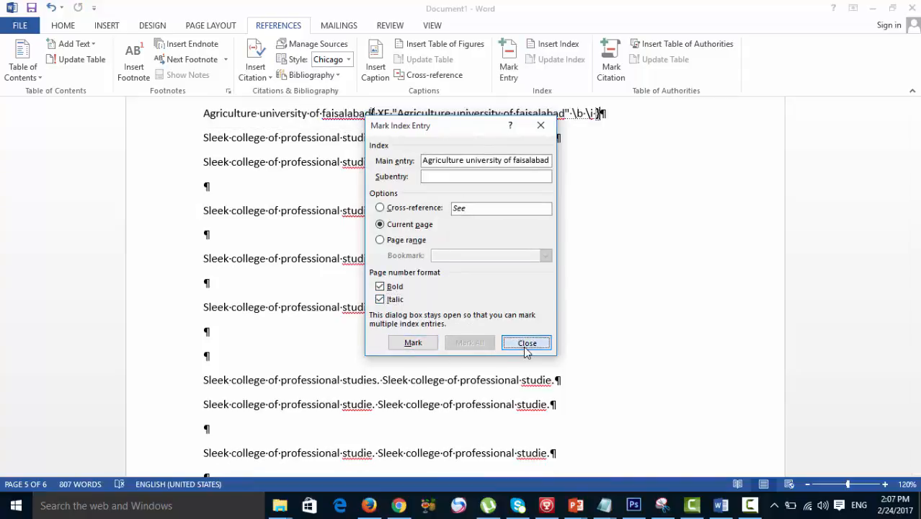
left_click(524, 345)
- Enter "Women college susan road faisalabad" on the empty line below the fourth text line of page 6
scroll(380, 366, "down", 5)
scroll(380, 365, "down", 5)
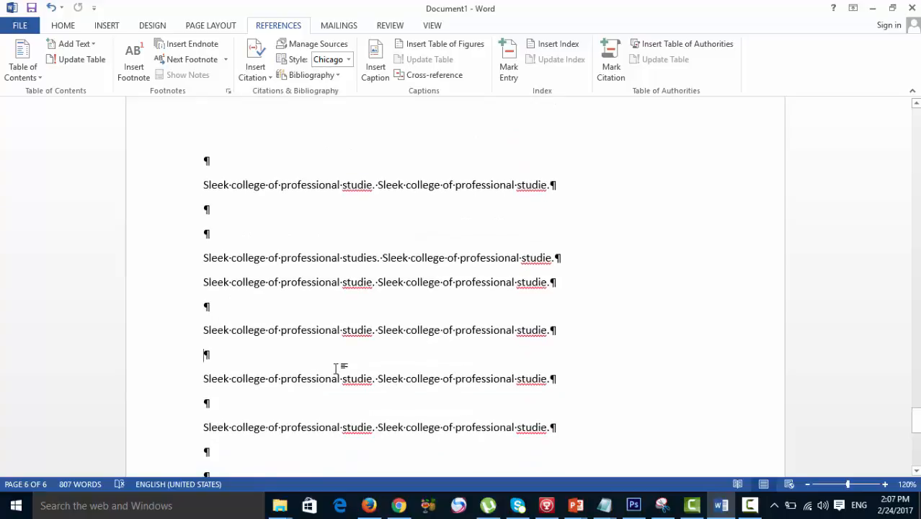
left_click(318, 360)
type("wo")
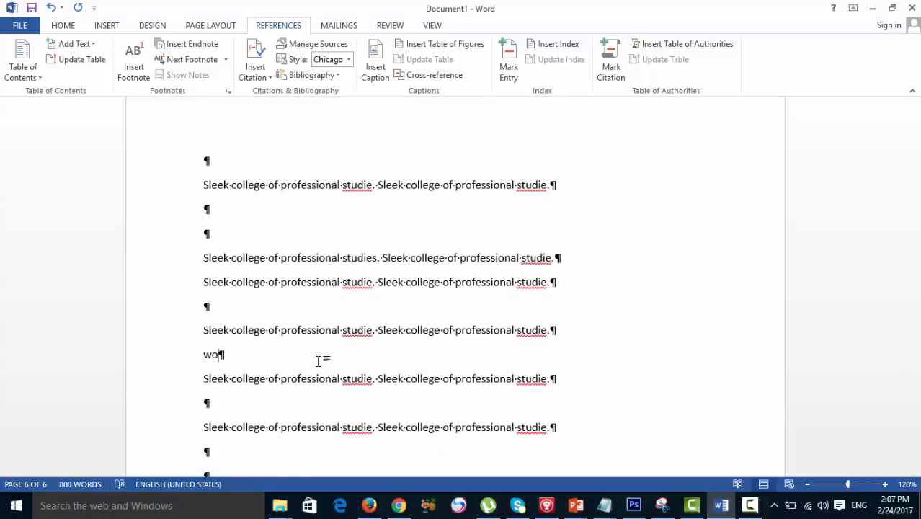
type("men college ")
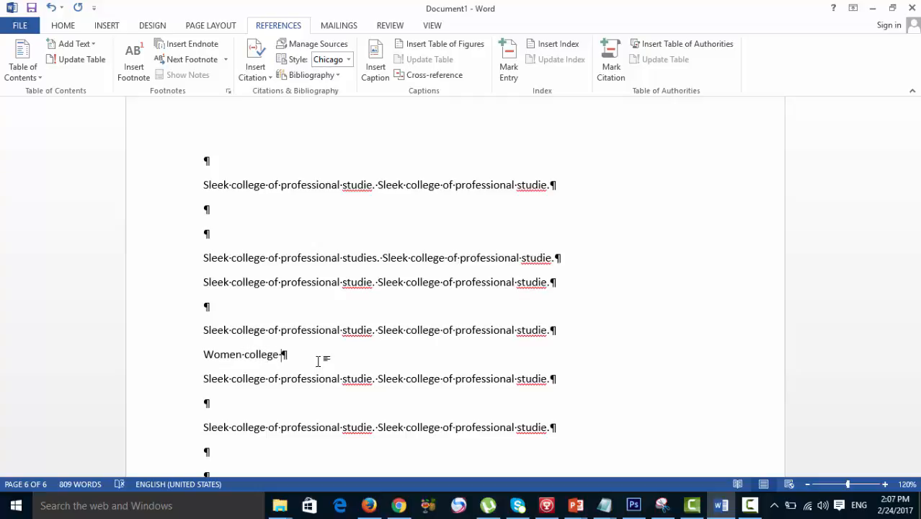
type("susan road ")
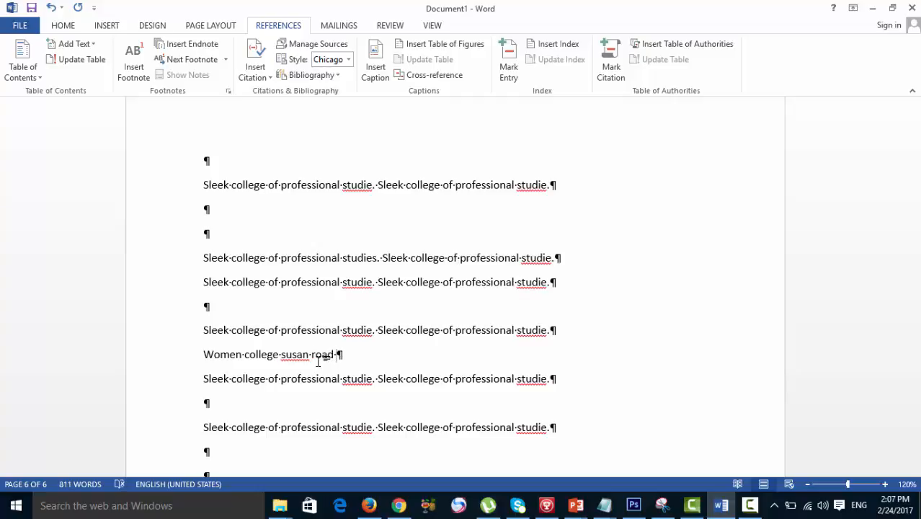
type("faisalabad")
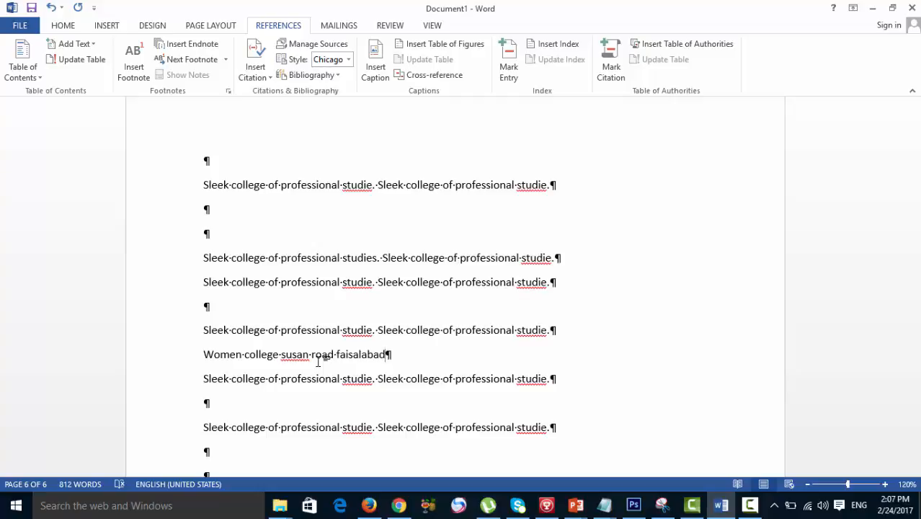
- Mark the line "Women college susan road faisalabad" as an index entry with a bold and italic page number
triple_click(205, 354)
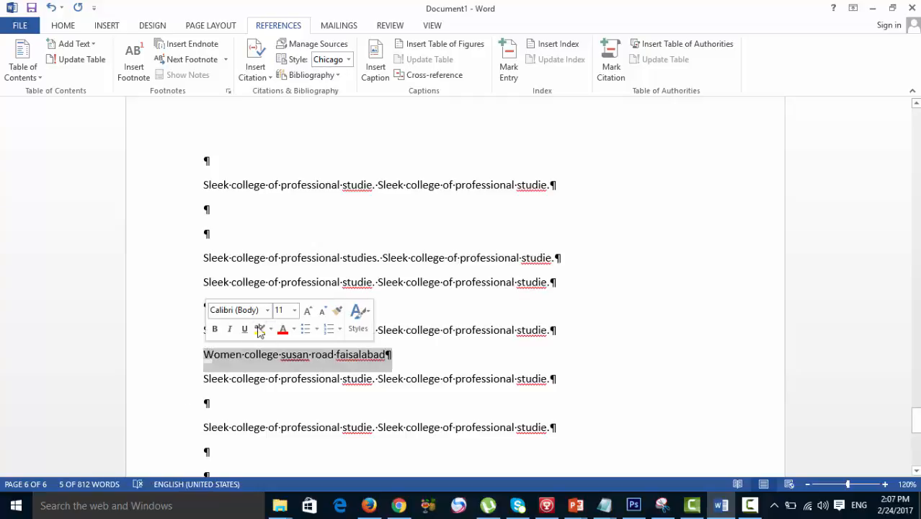
left_click(517, 56)
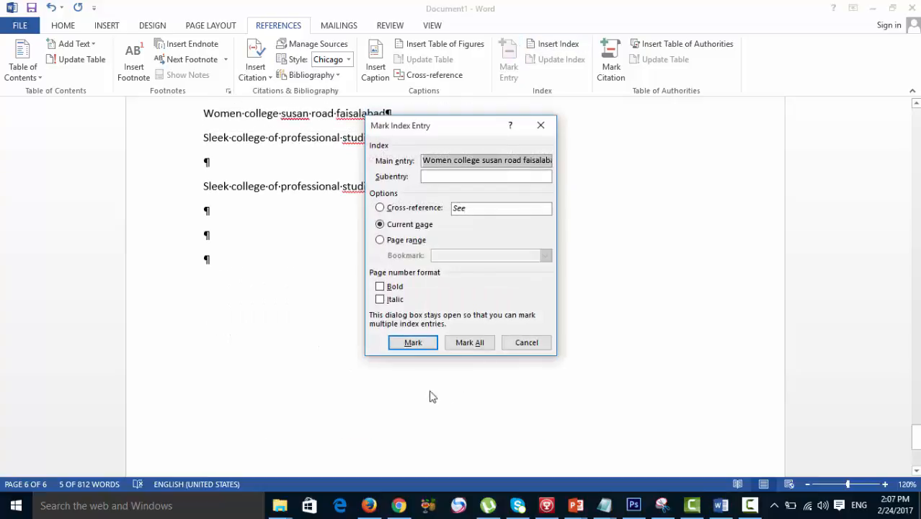
left_click(397, 299)
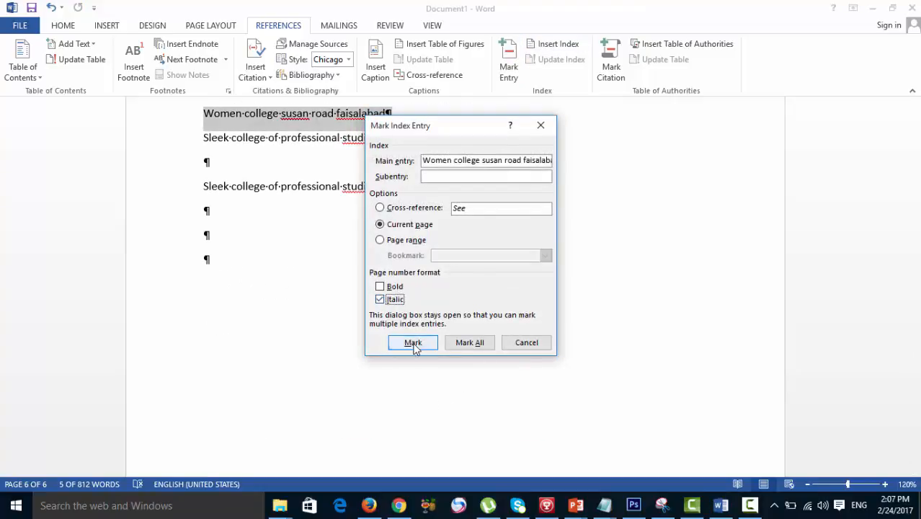
left_click(394, 288)
left_click(408, 341)
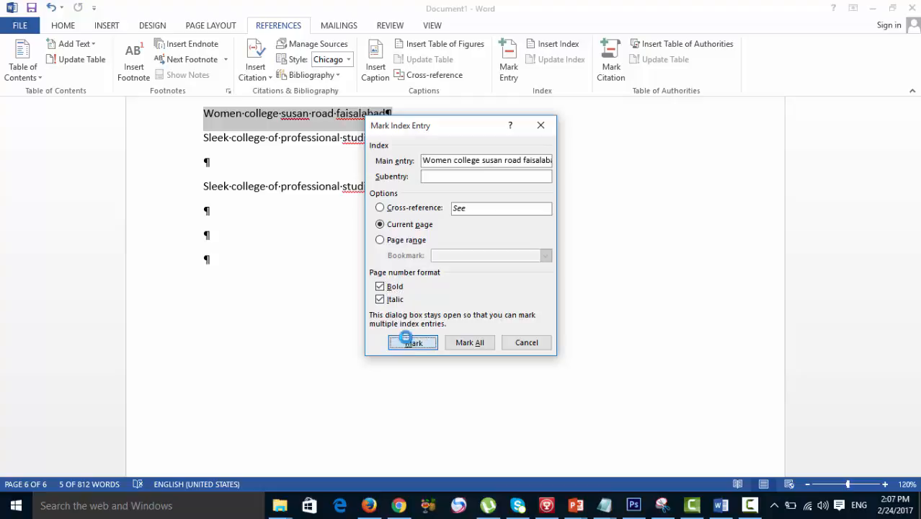
left_click(526, 342)
- Hide the paragraph marks and index field codes throughout the document
scroll(309, 395, "up", 2)
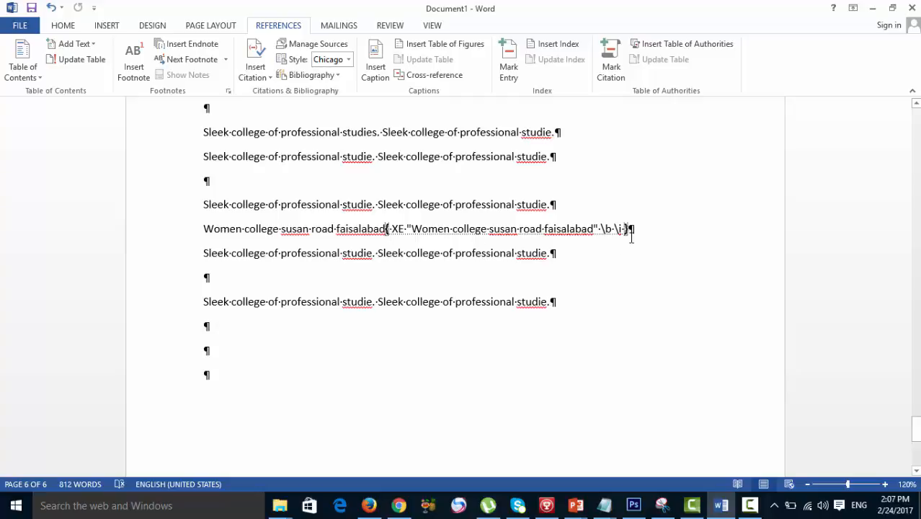
scroll(369, 288, "up", 10)
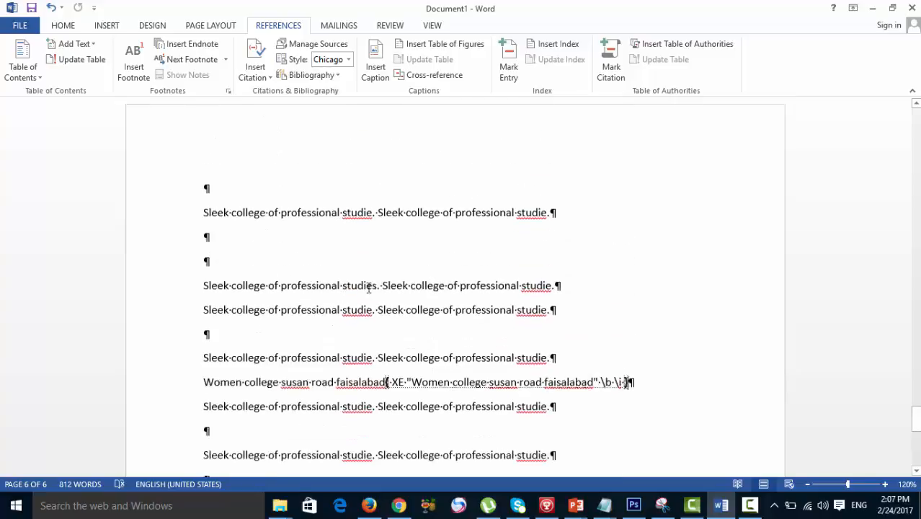
scroll(382, 316, "up", 10)
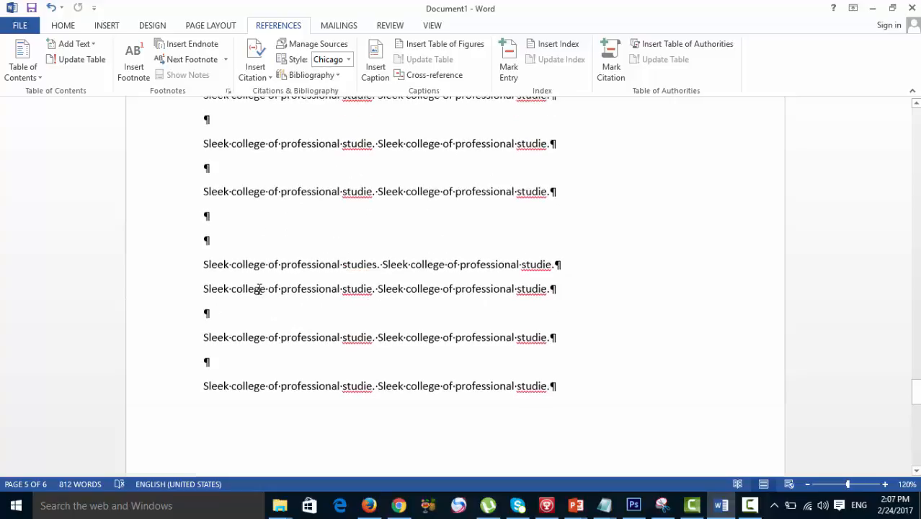
scroll(411, 300, "up", 5)
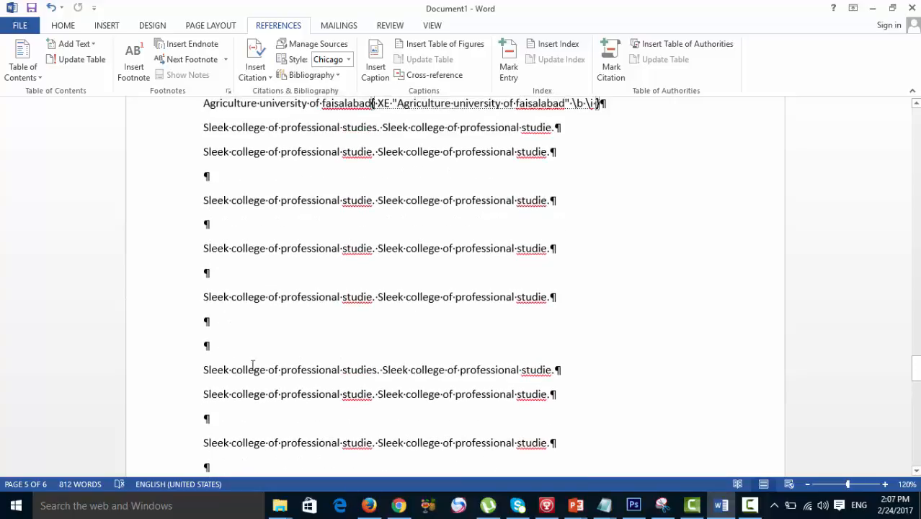
left_click(64, 27)
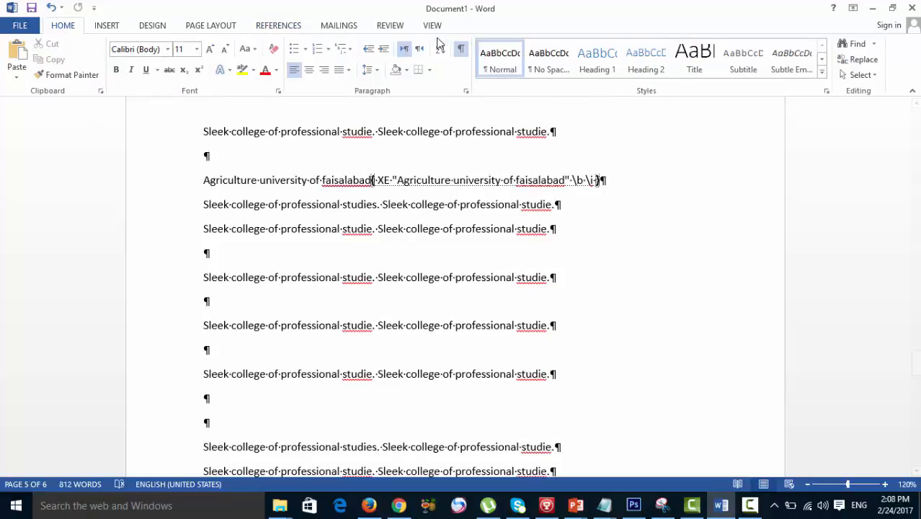
left_click(460, 48)
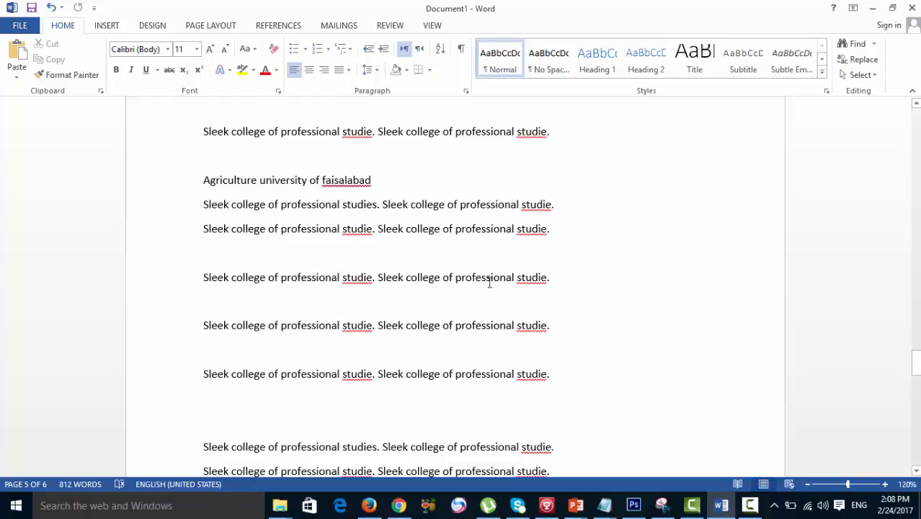
- Show the paragraph marks and add empty paragraphs at the end of the document to start a seventh page
left_click(461, 51)
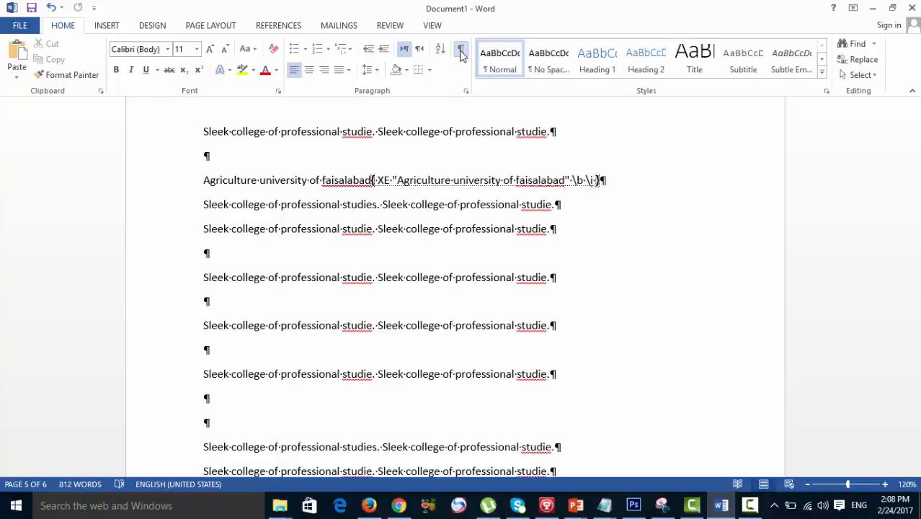
left_click(278, 26)
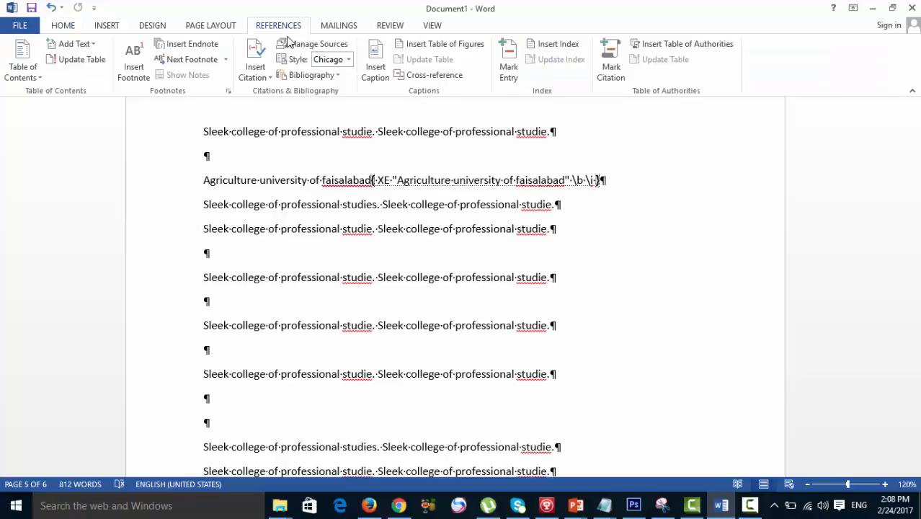
scroll(439, 248, "down", 10)
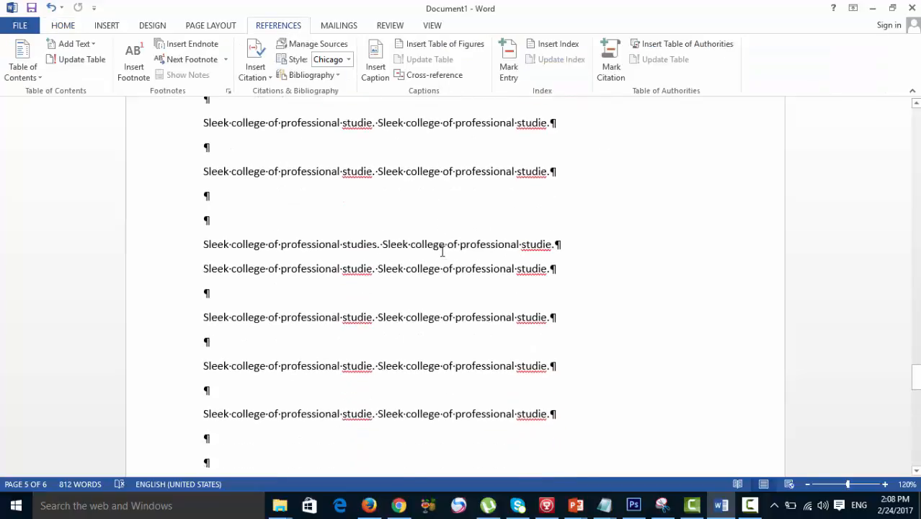
scroll(395, 297, "down", 3)
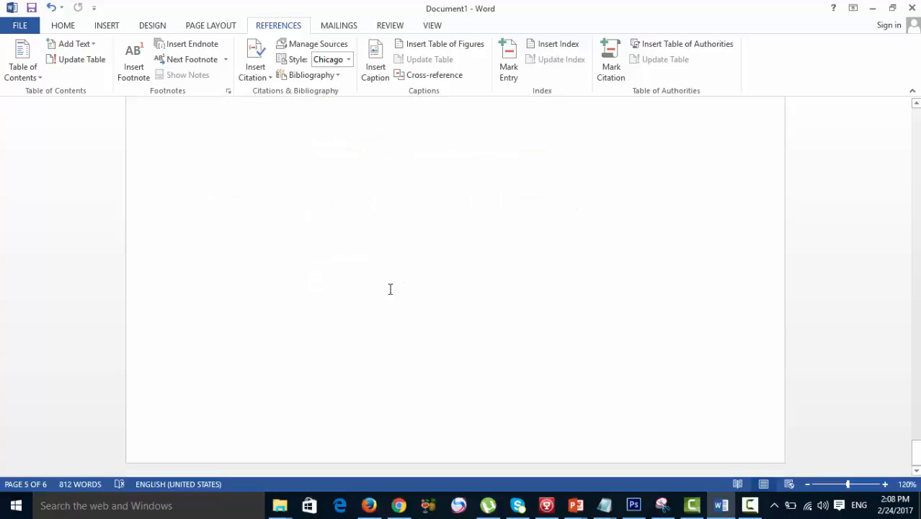
scroll(371, 306, "down", 4)
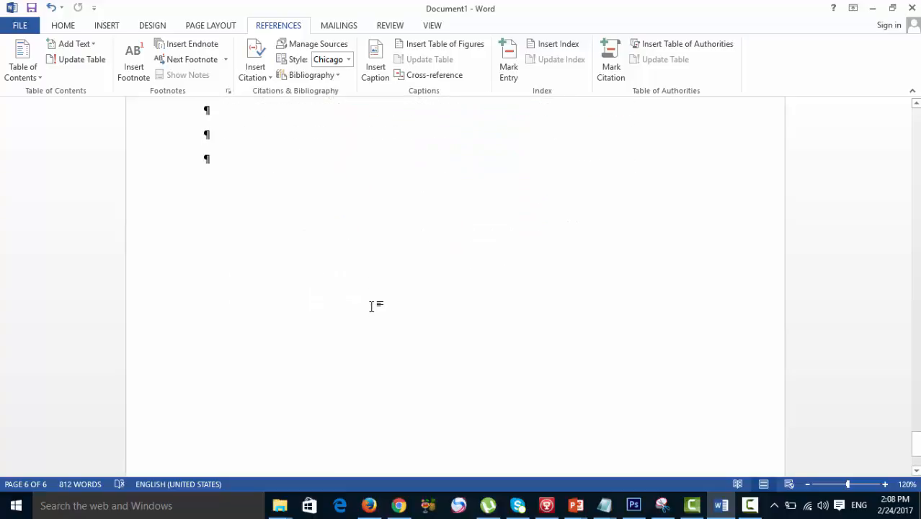
key("Return")
key("Return")
key("Return")
key("Return")
key("Return")
key("Return")
key("Return")
key("Return")
key("Return")
key("Return")
key("Return")
key("Return")
key("Return")
key("Return")
key("Return")
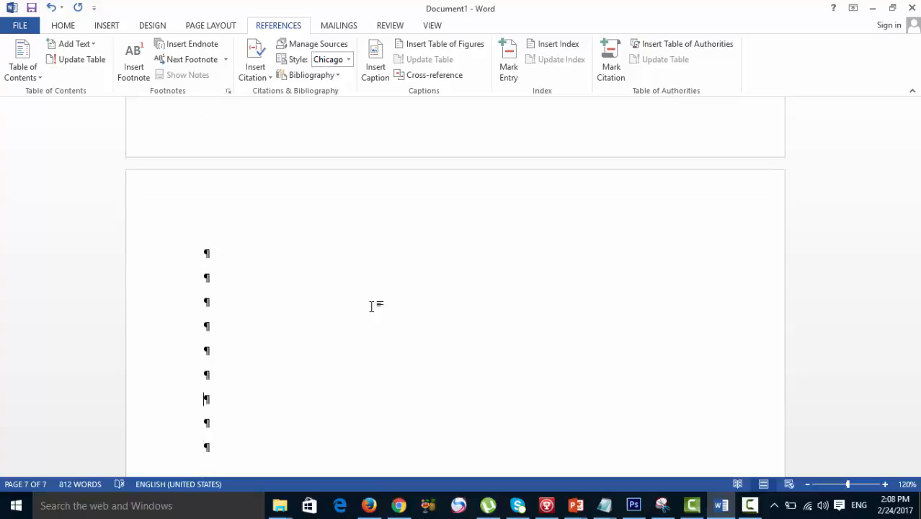
key("Up")
key("Up")
key("Up")
key("Up")
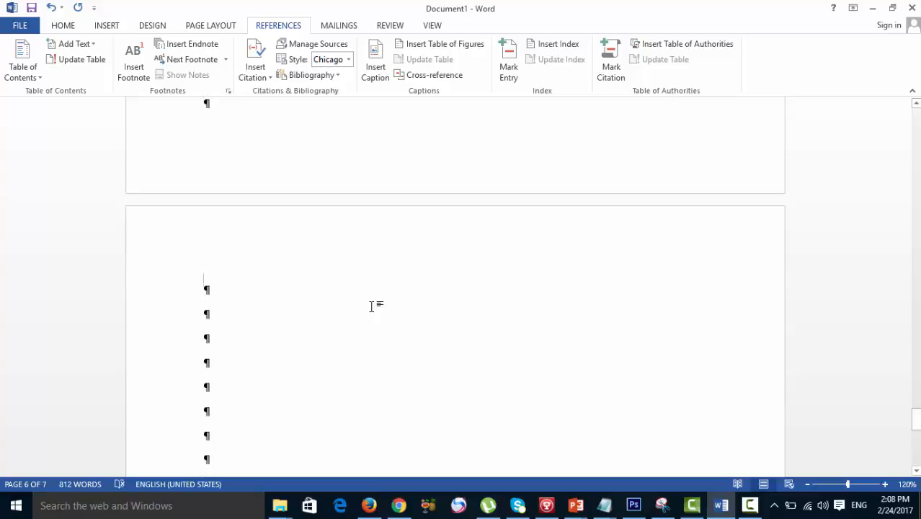
- Hide the paragraph marks and set up a new index on page 7 with the Fancy format and 4 columns
left_click(63, 25)
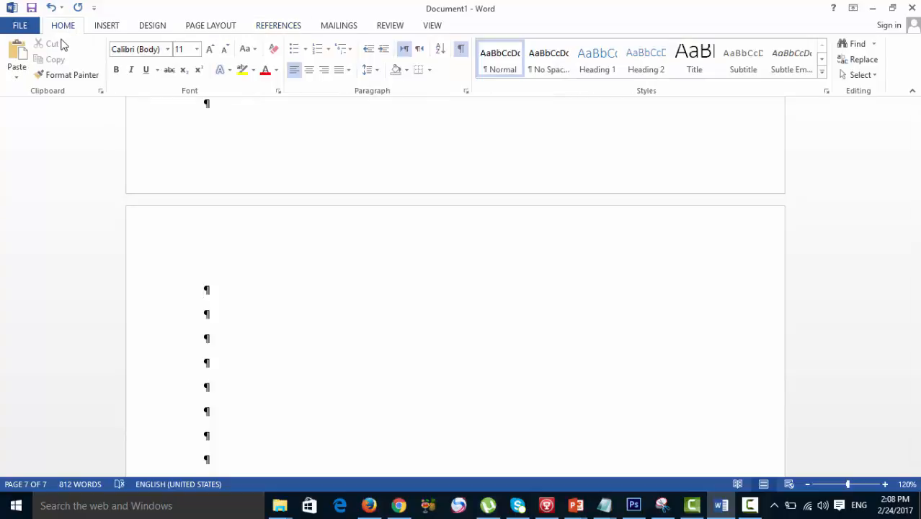
left_click(460, 49)
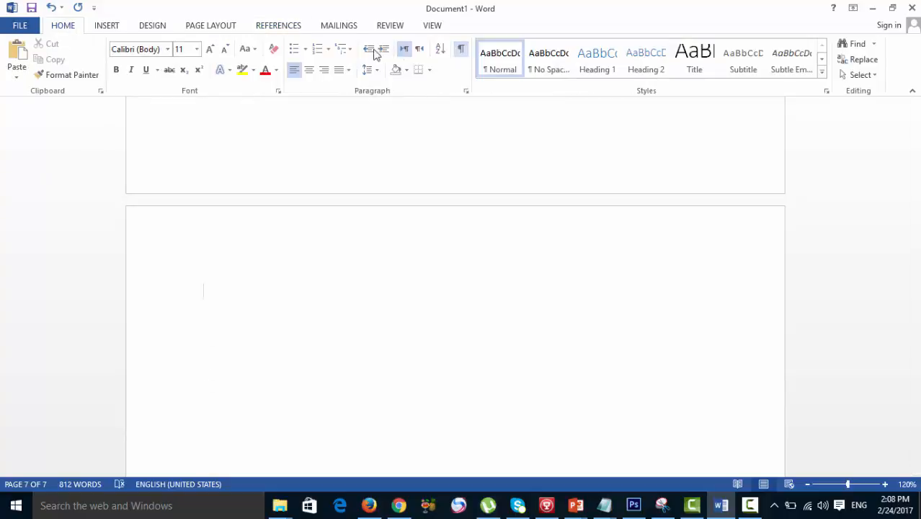
left_click(288, 31)
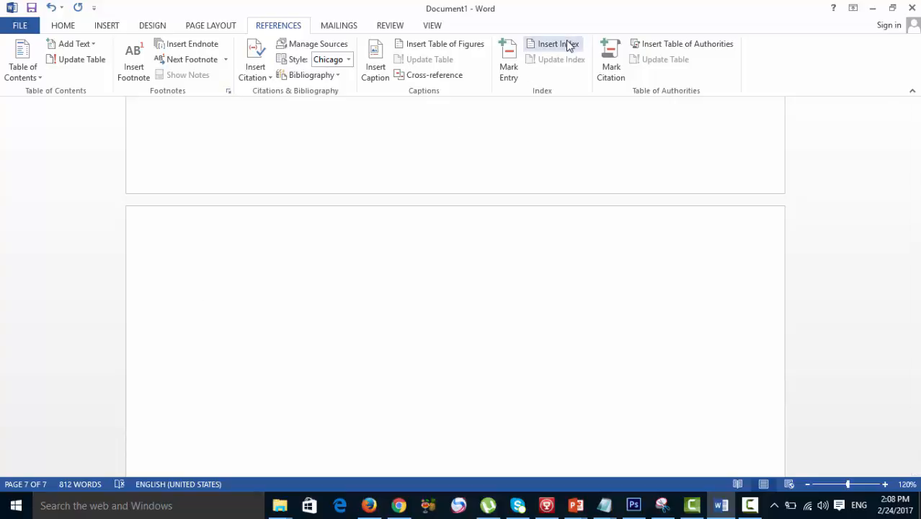
left_click(569, 45)
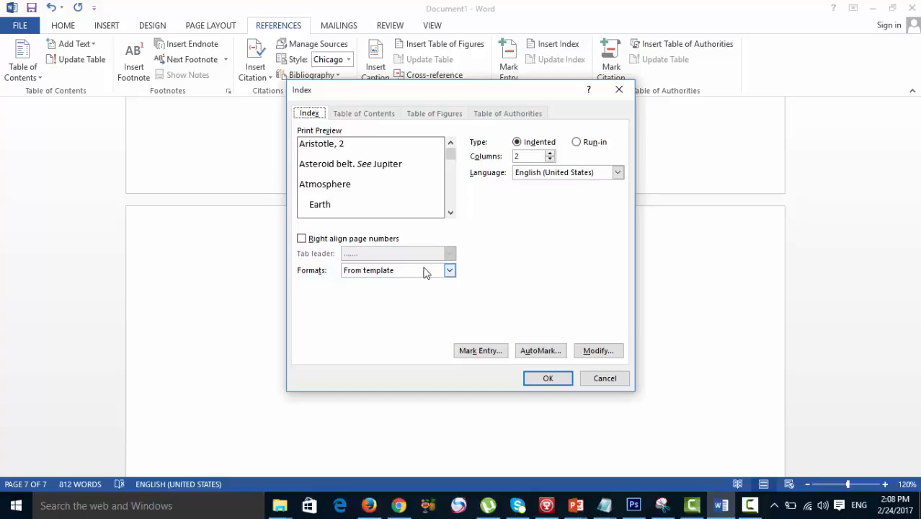
left_click(448, 272)
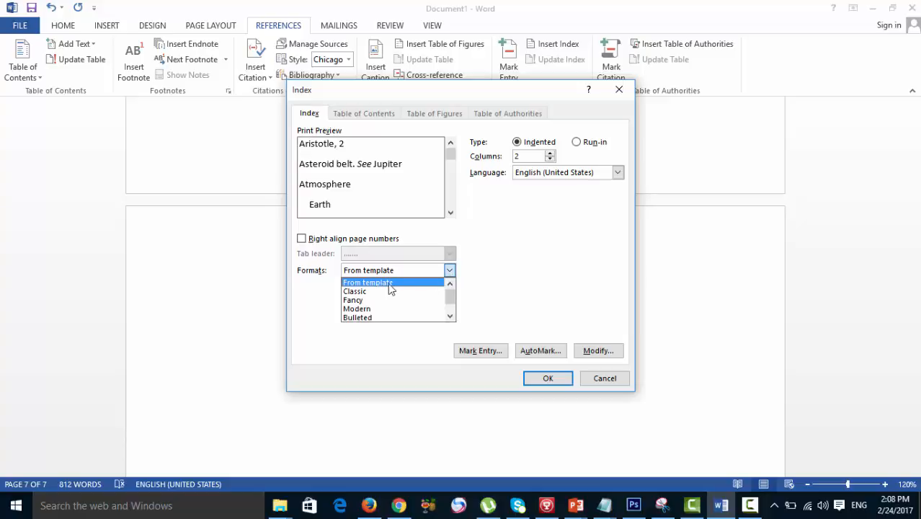
left_click(361, 300)
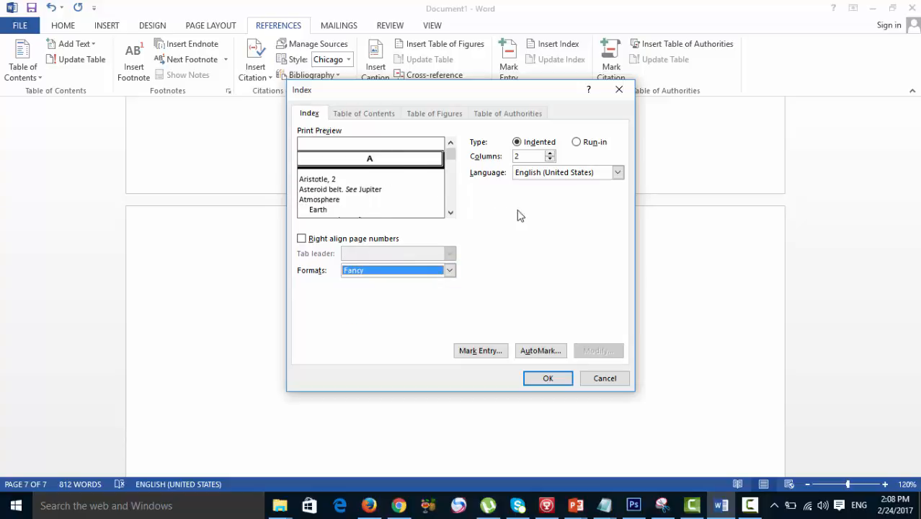
left_click(550, 154)
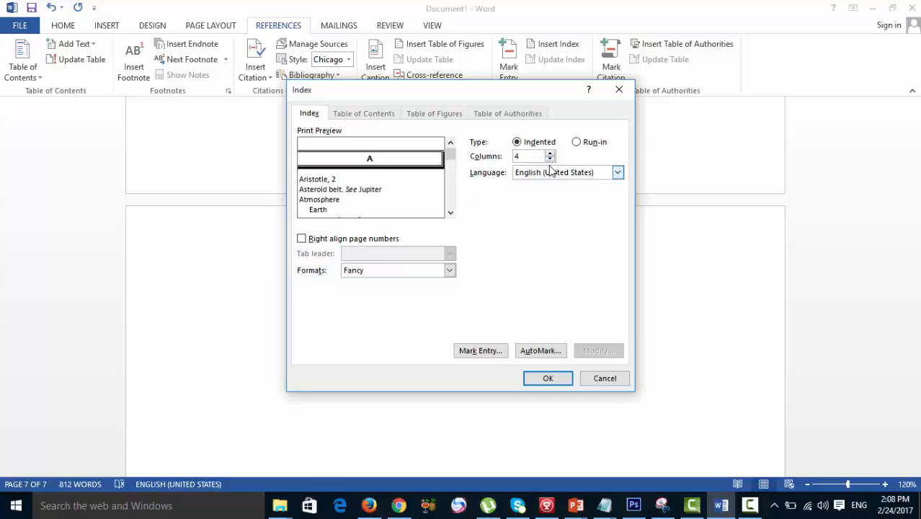
- Compare the Indented and Run-in index types, choose Run-in, and insert the index on page 7
left_click(578, 142)
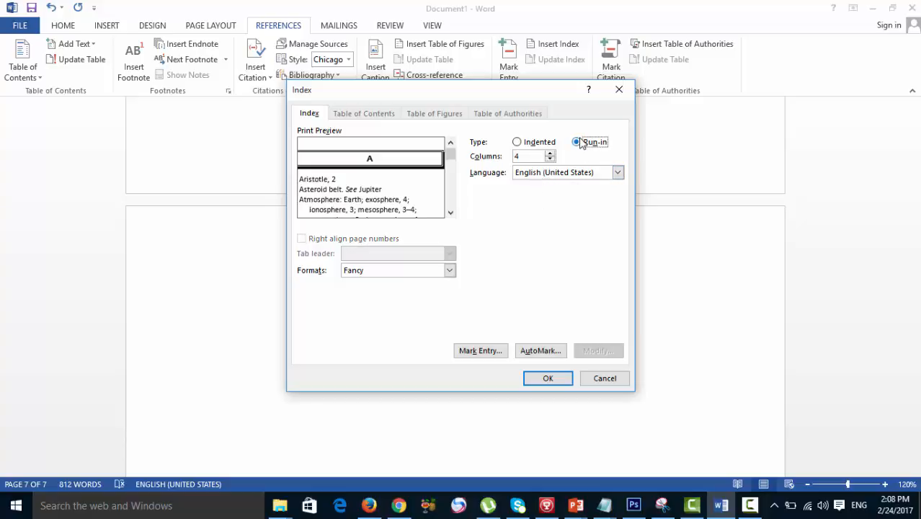
left_click(520, 147)
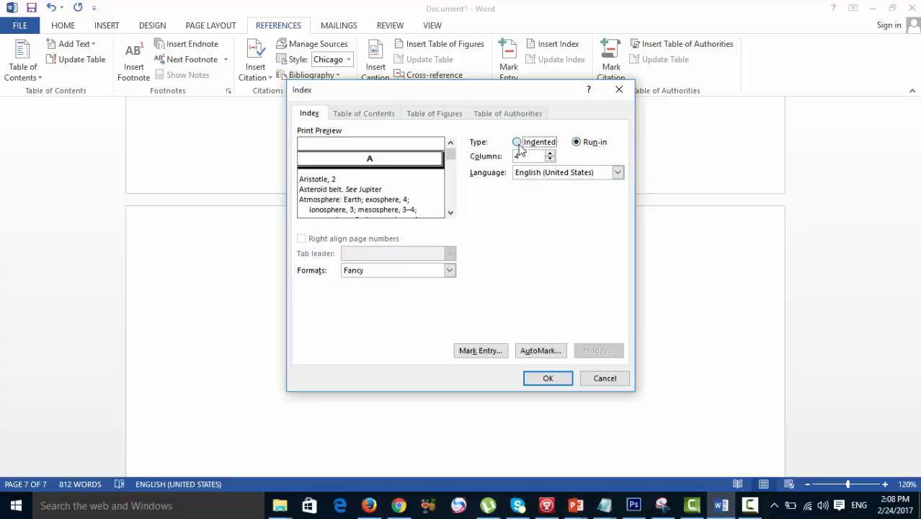
left_click(577, 142)
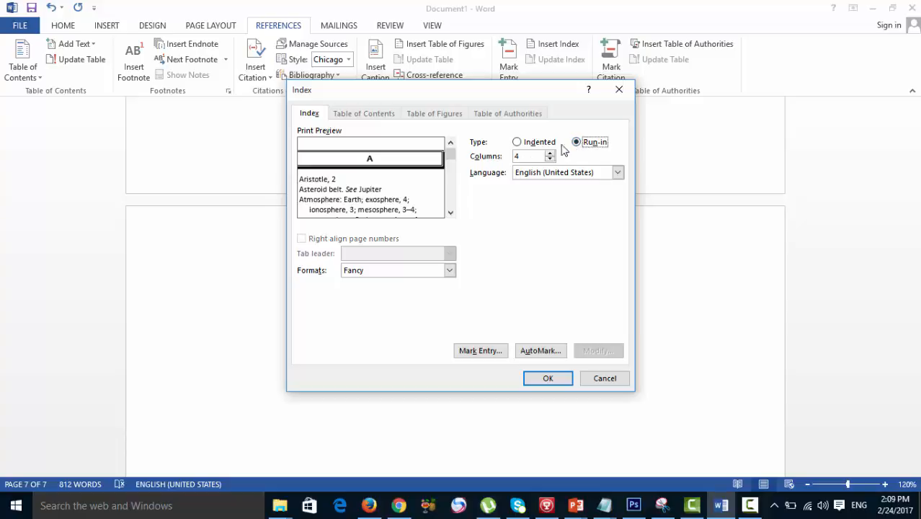
left_click(518, 144)
left_click(576, 143)
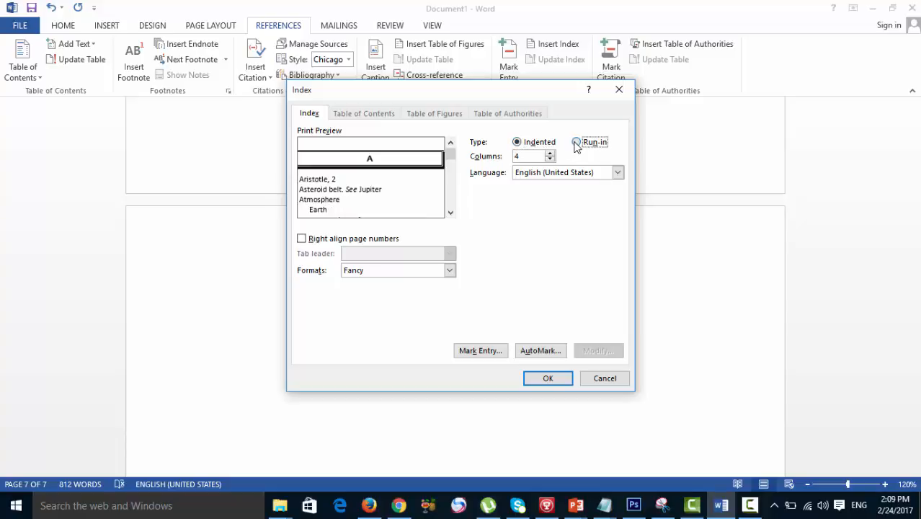
left_click(518, 144)
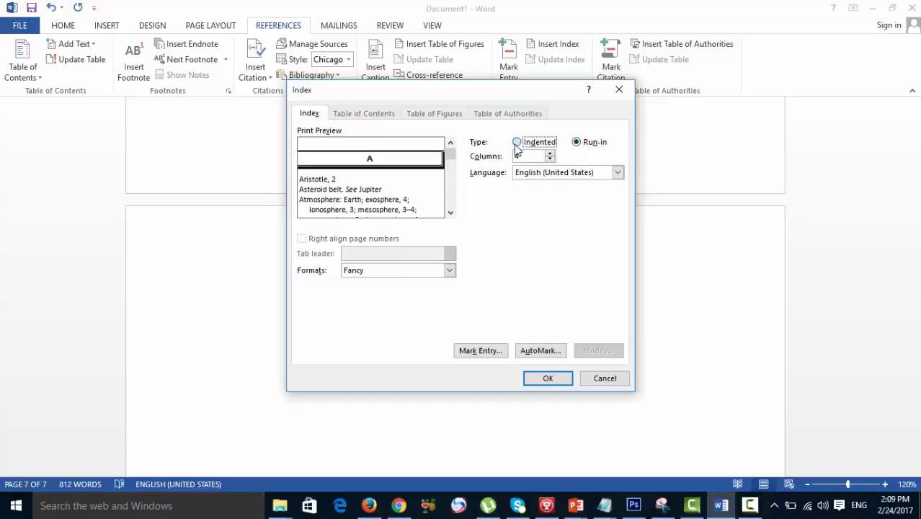
left_click(576, 142)
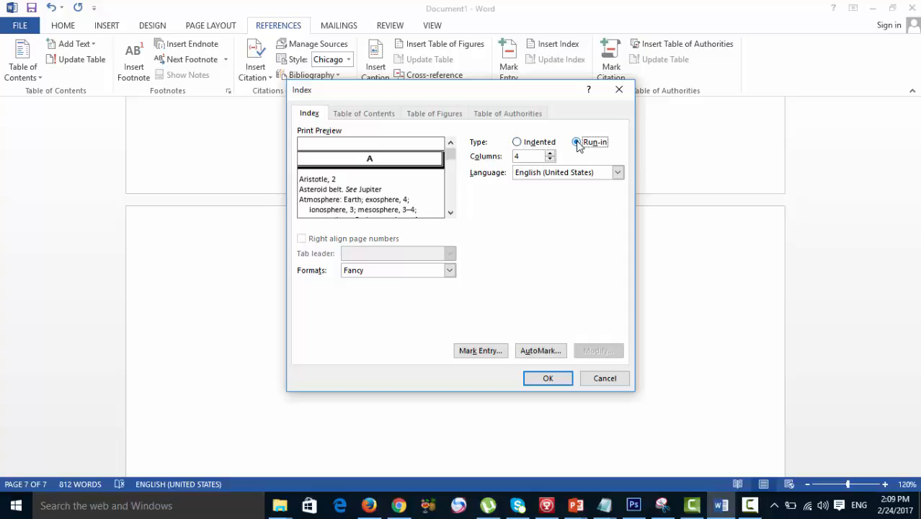
left_click(536, 380)
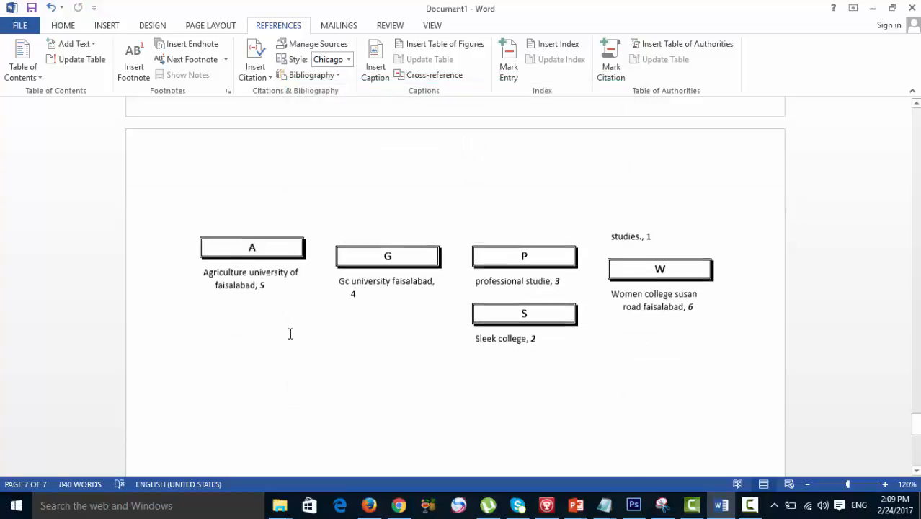
- Enter "Bahawalpur university" on an empty line below the last text line of page 6
scroll(290, 333, "down", 1)
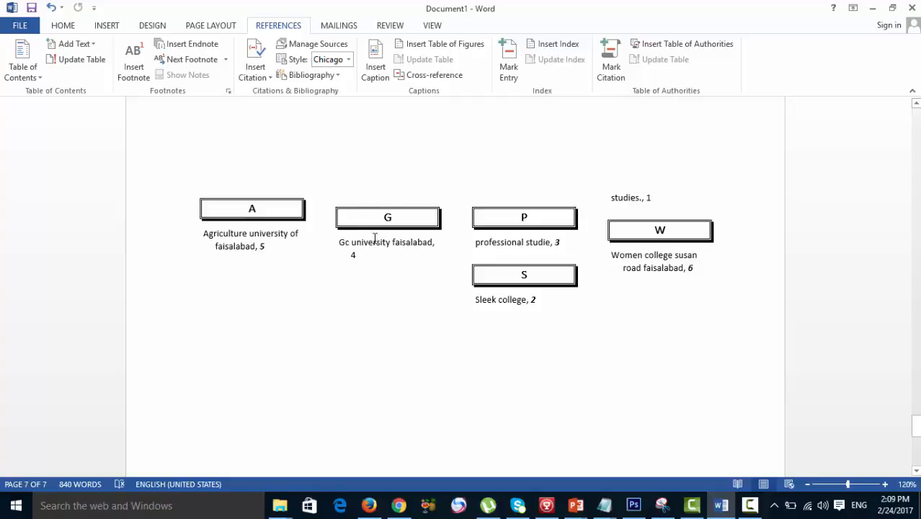
scroll(407, 317, "up", 3)
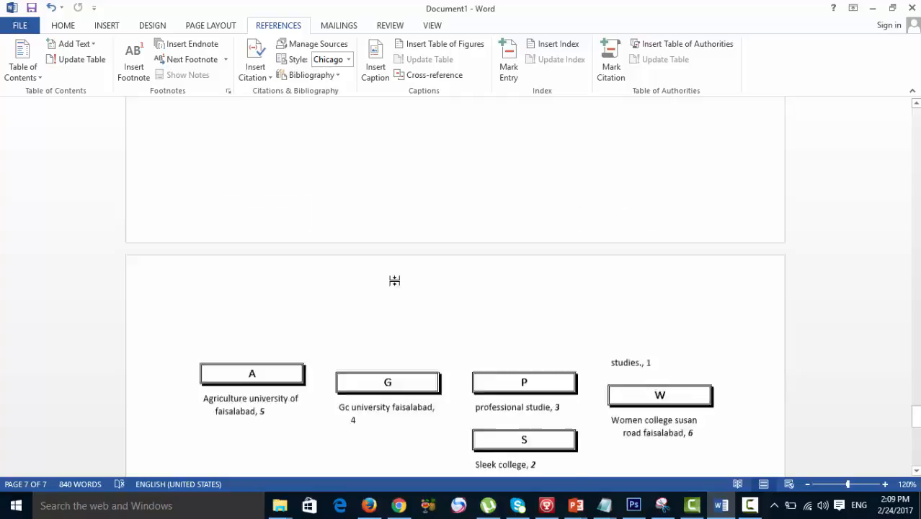
scroll(394, 280, "up", 5)
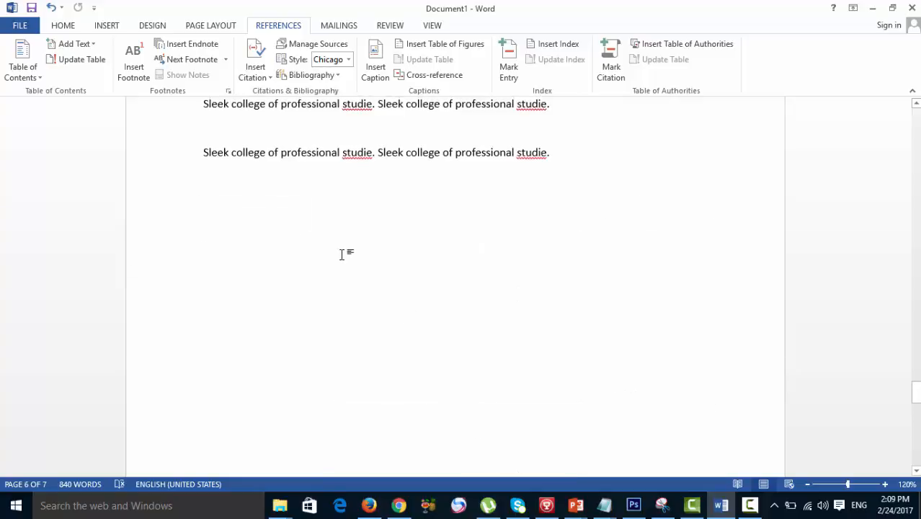
type("bah")
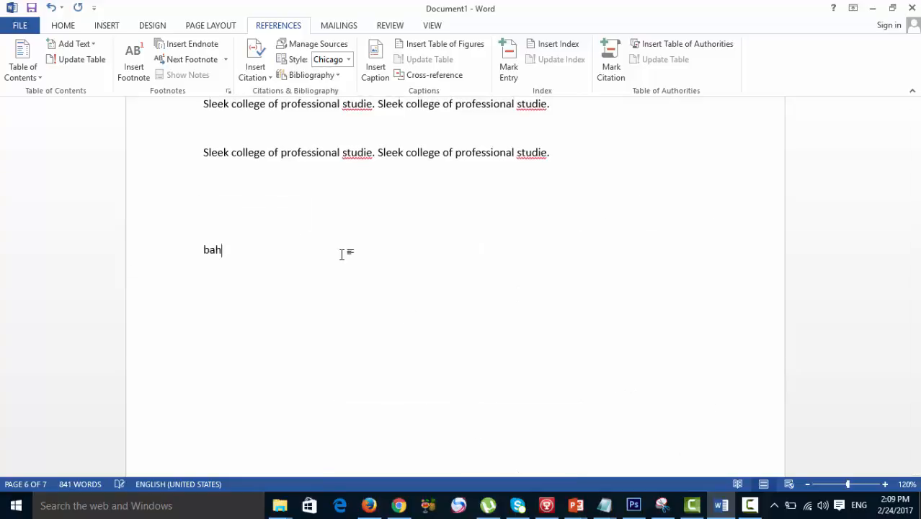
type("awalpur university")
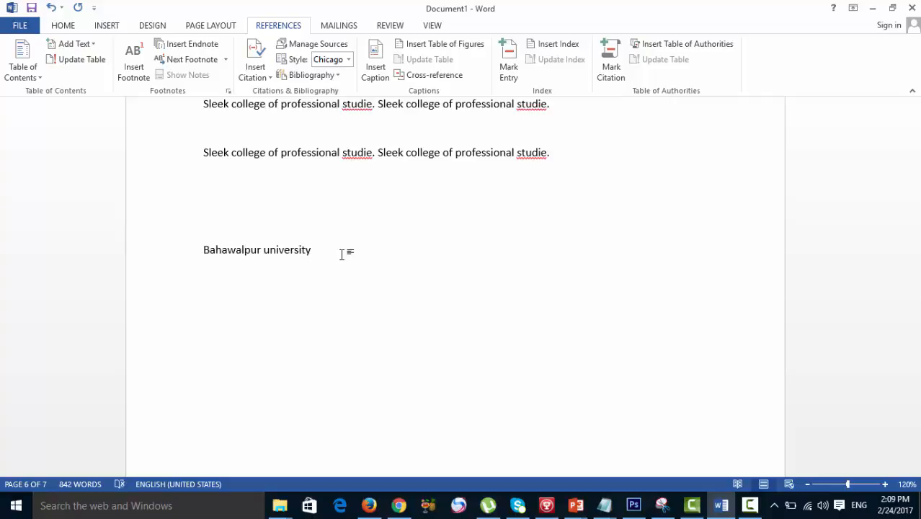
- Mark the line "Bahawalpur university" as an index entry with a bold and italic page number
triple_click(203, 250)
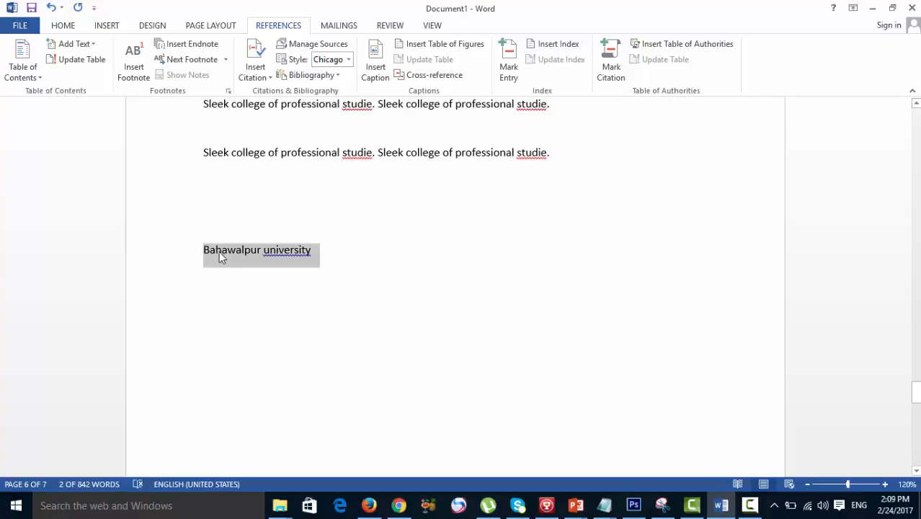
left_click(508, 64)
left_click(380, 299)
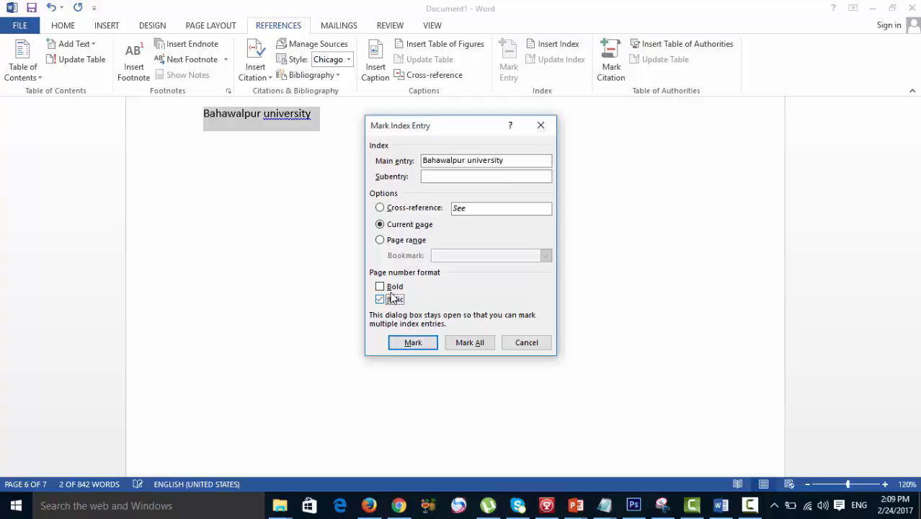
left_click(379, 286)
left_click(410, 342)
left_click(516, 345)
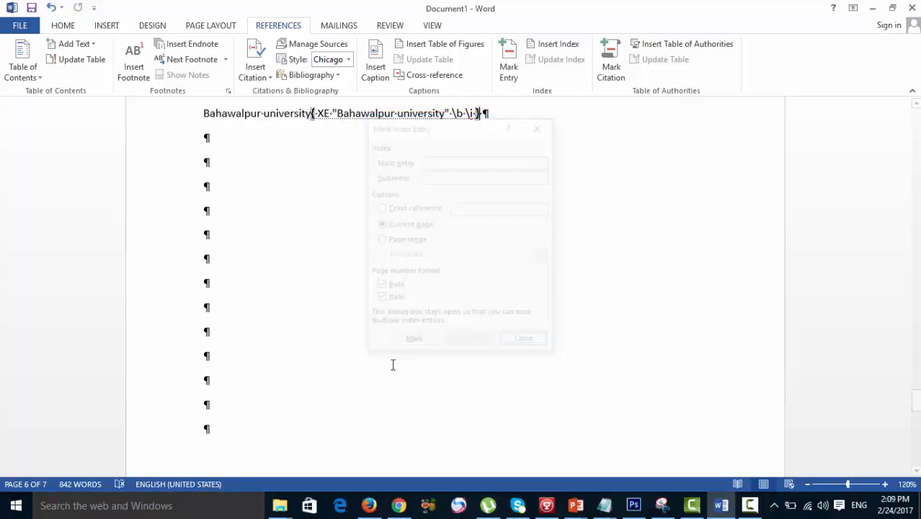
- Update the index on page 7 to include the newly marked entry
scroll(386, 368, "down", 5)
scroll(386, 368, "down", 4)
left_click(240, 289)
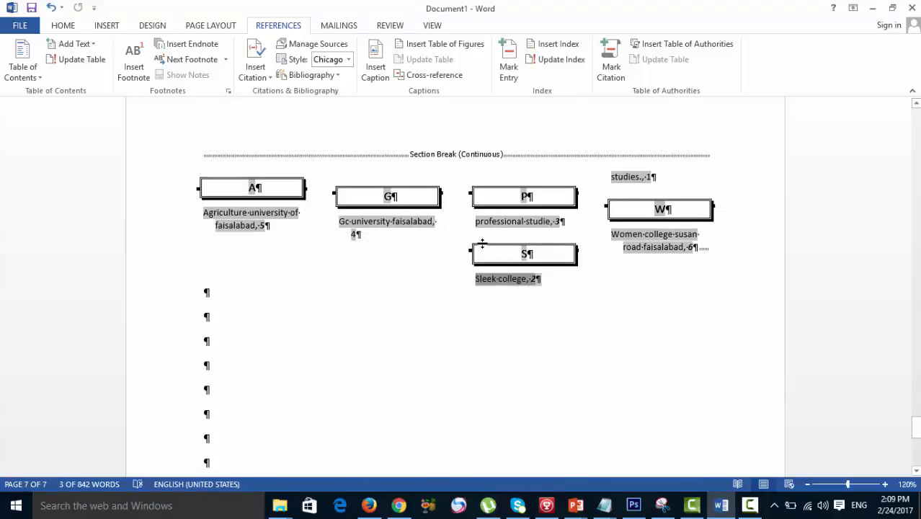
left_click(555, 59)
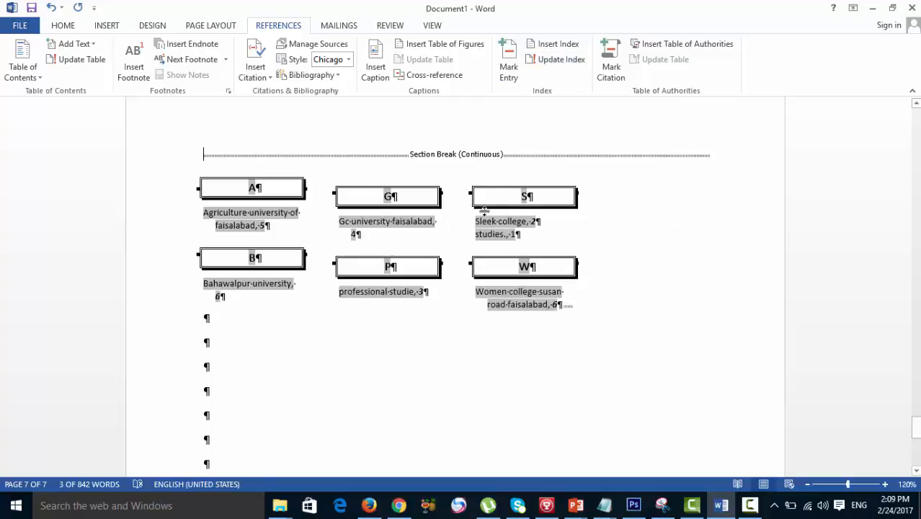
left_click(377, 388)
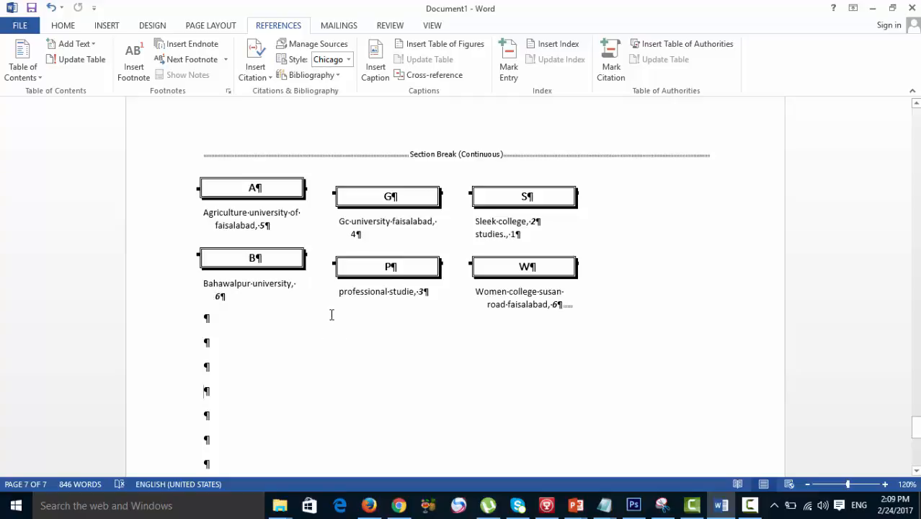
- Hide the paragraph marks and the section break markers around the updated index
scroll(332, 315, "up", 1)
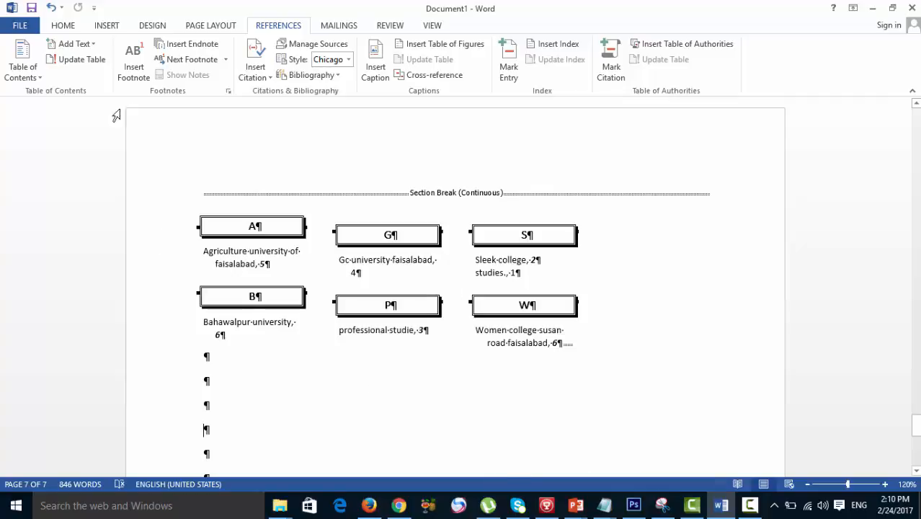
left_click(65, 26)
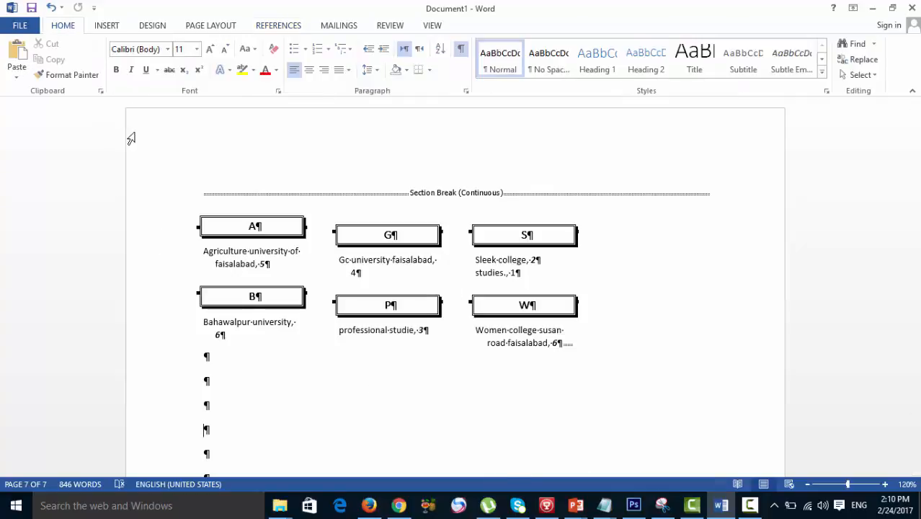
left_click(460, 48)
left_click(277, 26)
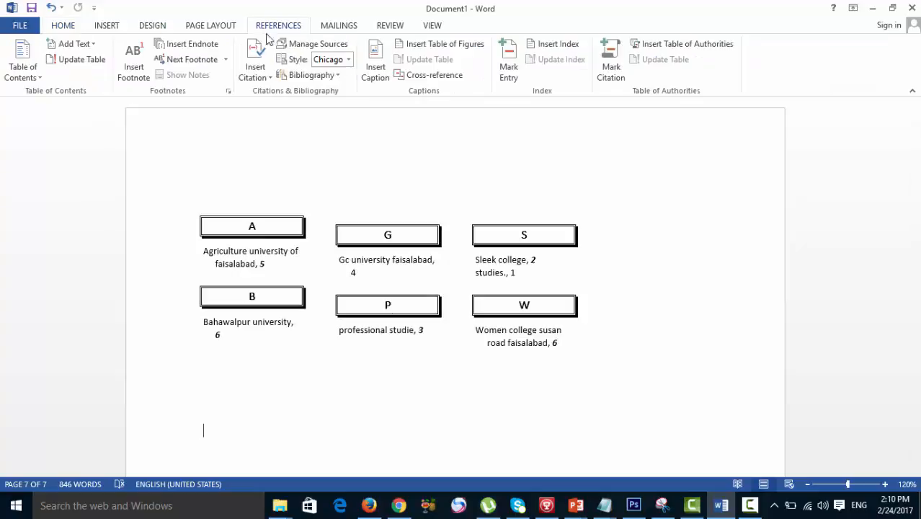